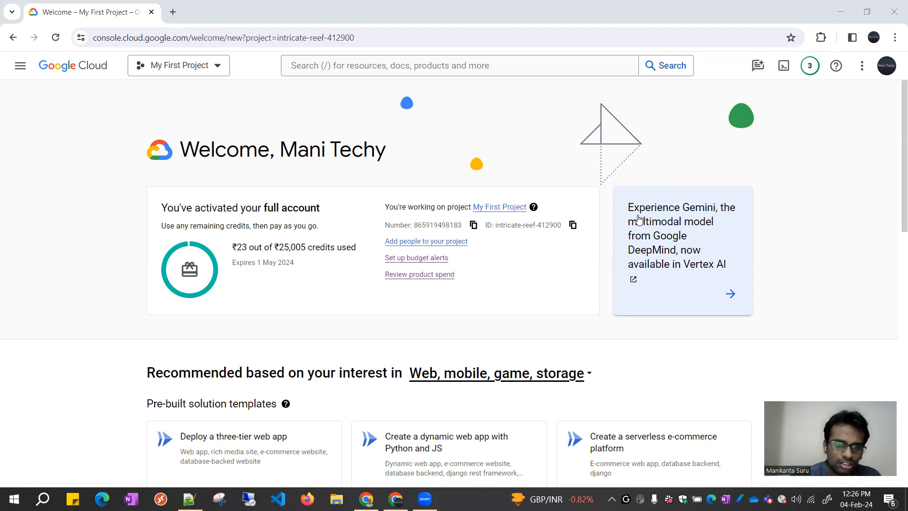
Step: Review the free-credit usage and expiry date on the welcome page, along with the products offered below
{"action": "left_click_drag", "start_coordinate": [232, 262], "coordinate": [297, 264]}
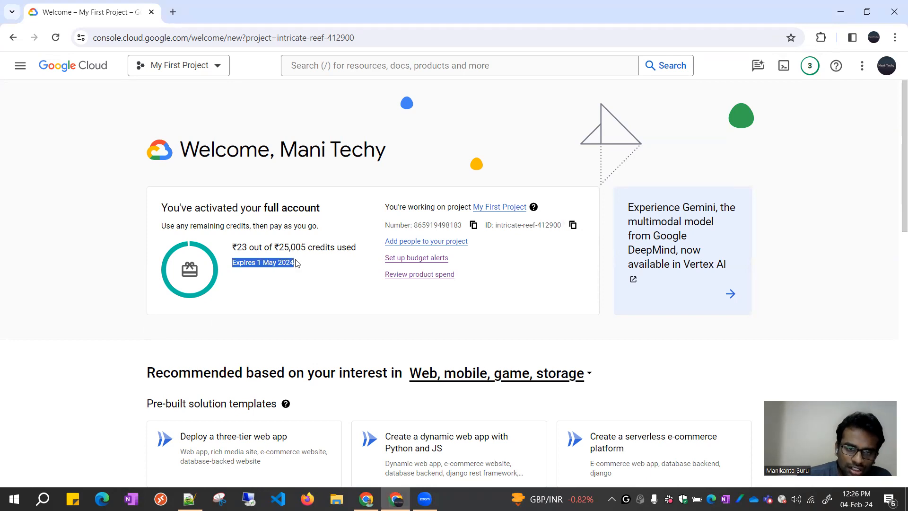
{"action": "left_click", "coordinate": [299, 282]}
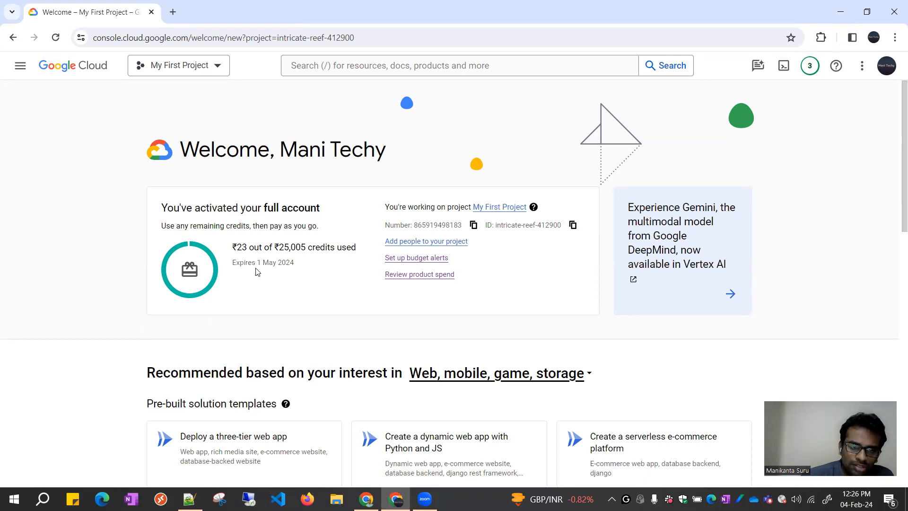
{"action": "left_click_drag", "start_coordinate": [255, 263], "coordinate": [299, 272]}
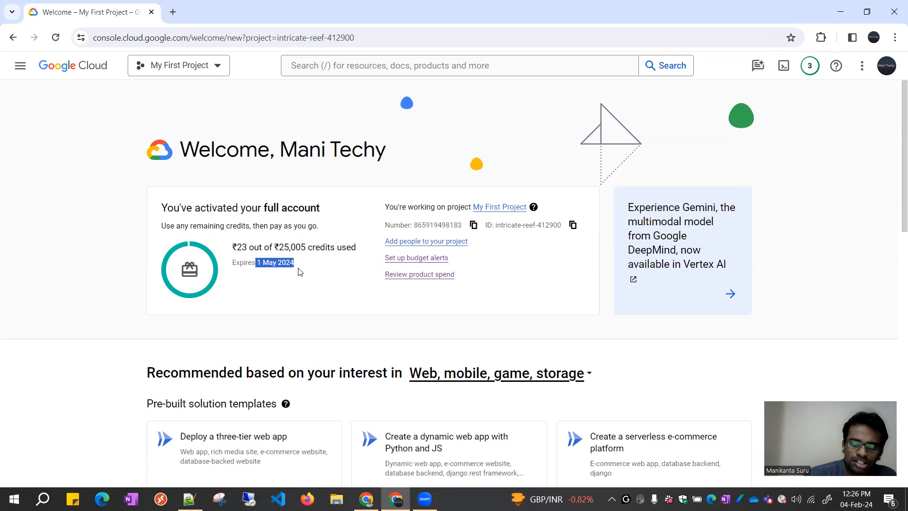
{"action": "scroll", "coordinate": [248, 279], "scroll_direction": "down", "scroll_amount": 6}
{"action": "scroll", "coordinate": [255, 279], "scroll_direction": "up", "scroll_amount": 6}
{"action": "scroll", "coordinate": [396, 327], "scroll_direction": "down", "scroll_amount": 6}
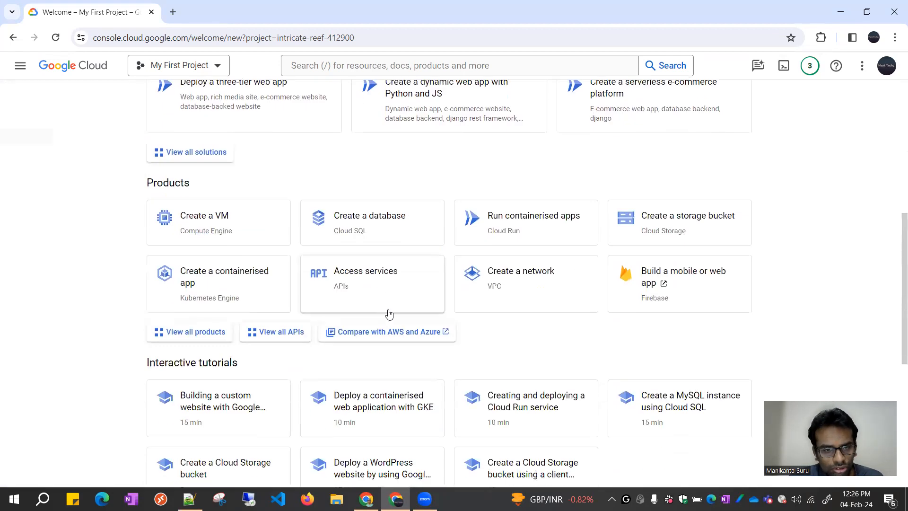
{"action": "scroll", "coordinate": [389, 314], "scroll_direction": "up", "scroll_amount": 8}
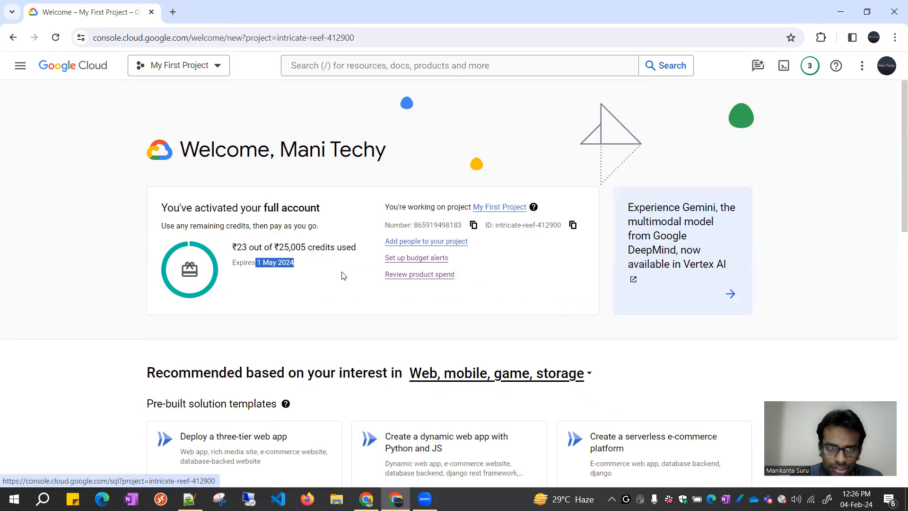
{"action": "left_click", "coordinate": [217, 66]}
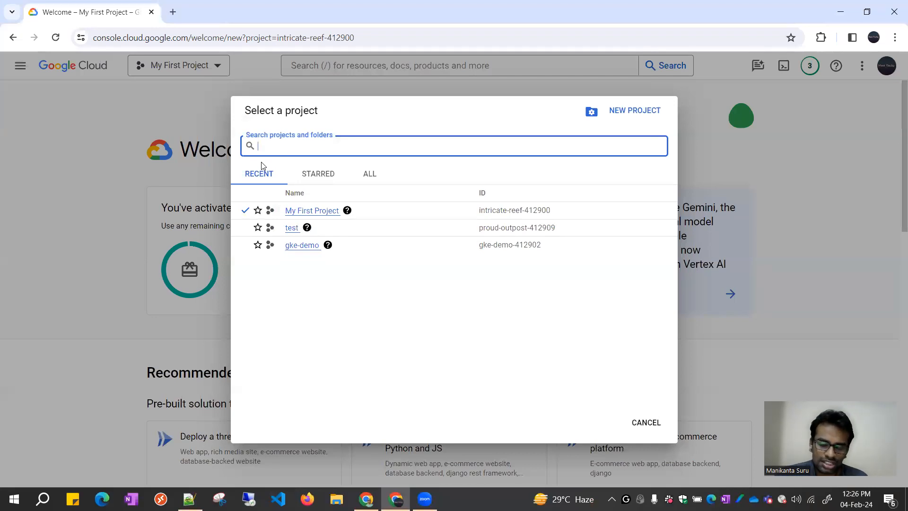
{"action": "left_click", "coordinate": [635, 111]}
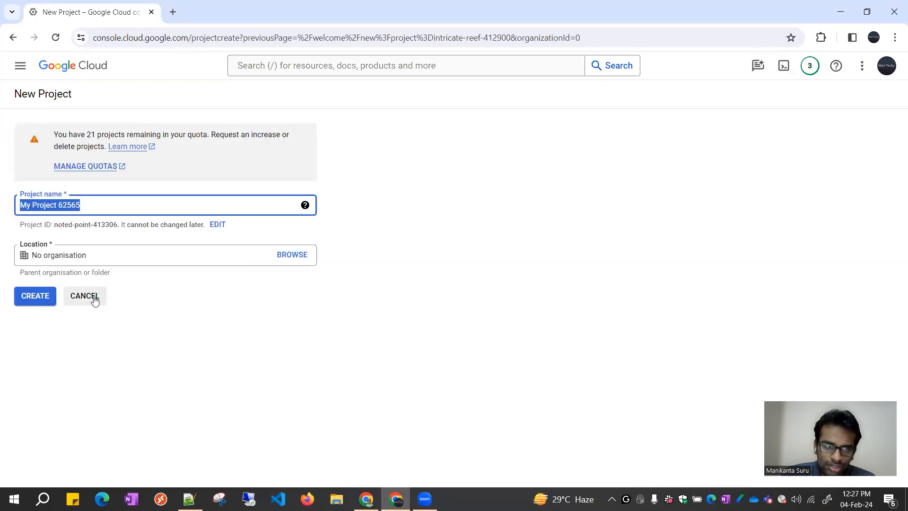
{"action": "left_click", "coordinate": [95, 301]}
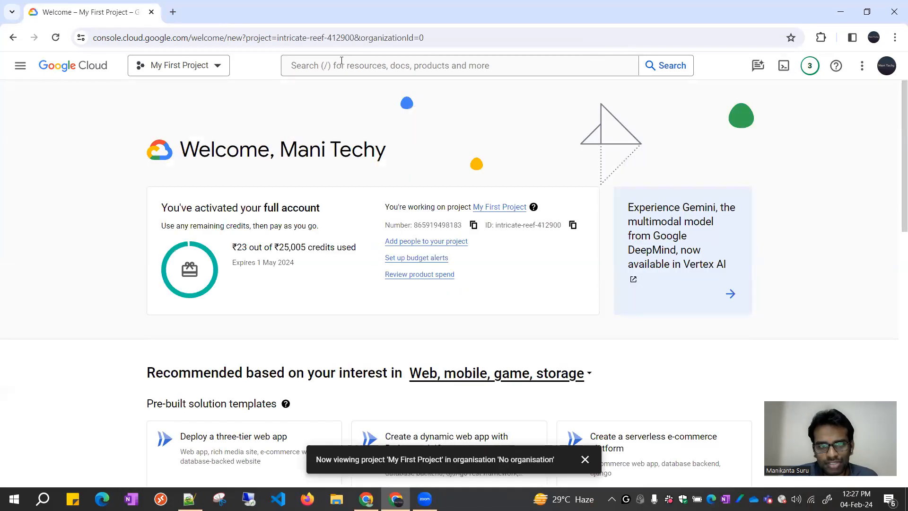
{"action": "scroll", "coordinate": [298, 217], "scroll_direction": "down", "scroll_amount": 5}
{"action": "scroll", "coordinate": [298, 217], "scroll_direction": "up", "scroll_amount": 1}
{"action": "scroll", "coordinate": [294, 217], "scroll_direction": "down", "scroll_amount": 5}
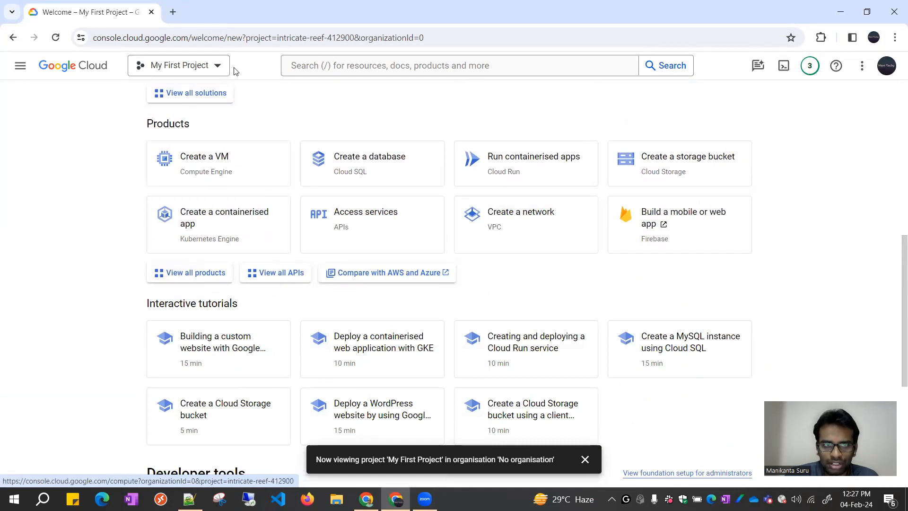
Step: Open the Google home page in a new browser tab
{"action": "left_click", "coordinate": [173, 11]}
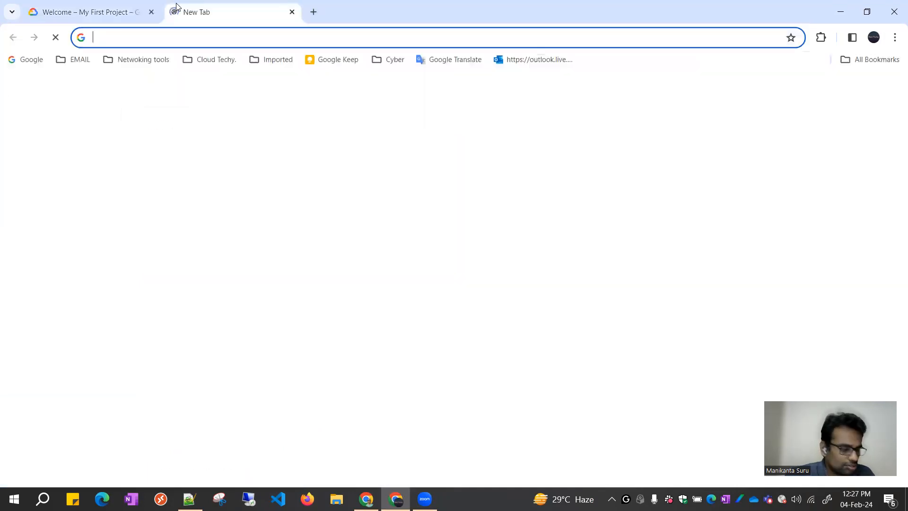
{"action": "type", "text": "ww\\"}
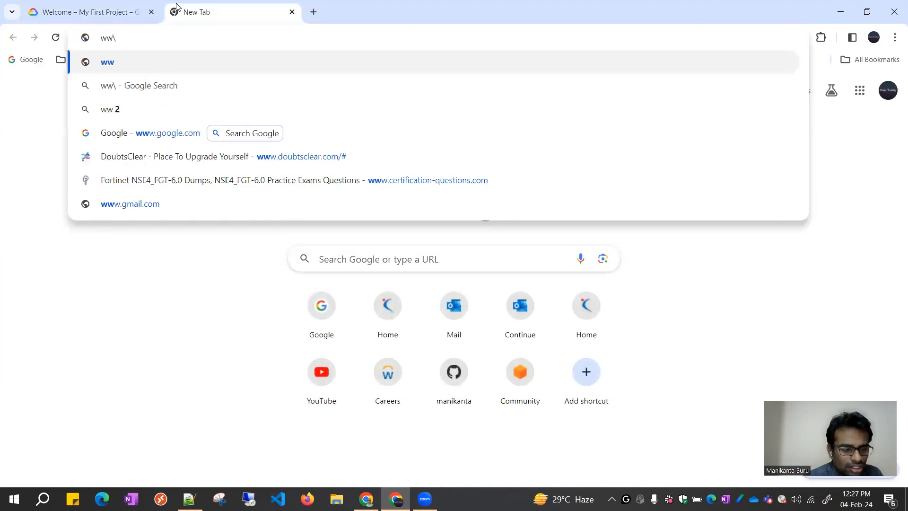
{"action": "key", "text": "BackSpace"}
{"action": "key", "text": "Down"}
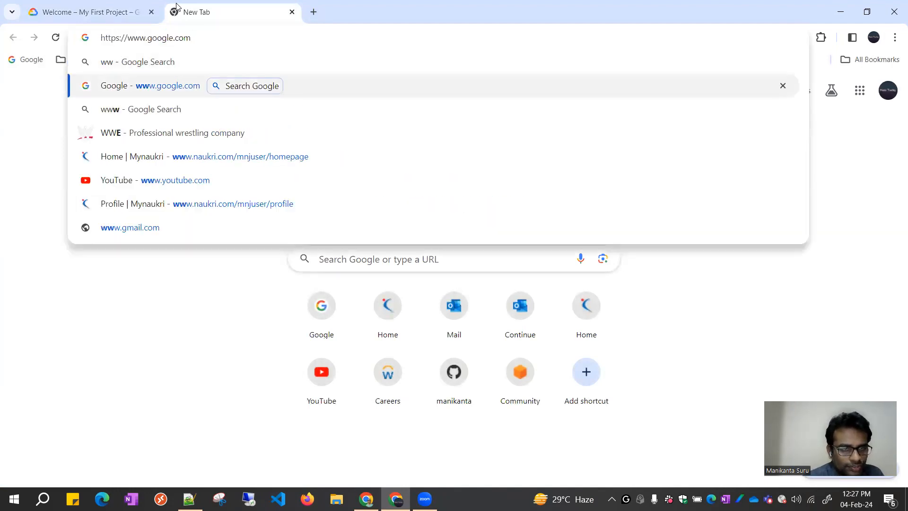
{"action": "key", "text": "Return"}
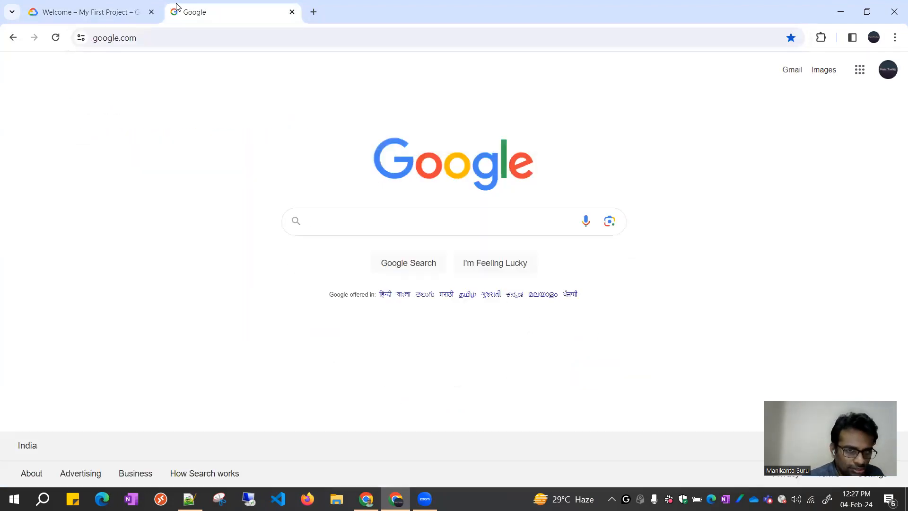
Step: Search Google for "gcp console" and open the Google Cloud Platform (GCP) result
{"action": "type", "text": "gco"}
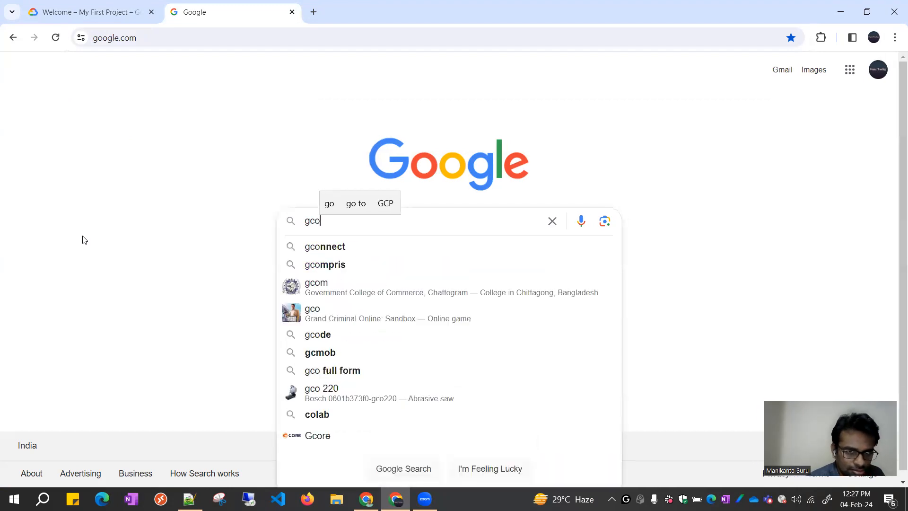
{"action": "key", "text": "BackSpace"}
{"action": "type", "text": "p console\\"}
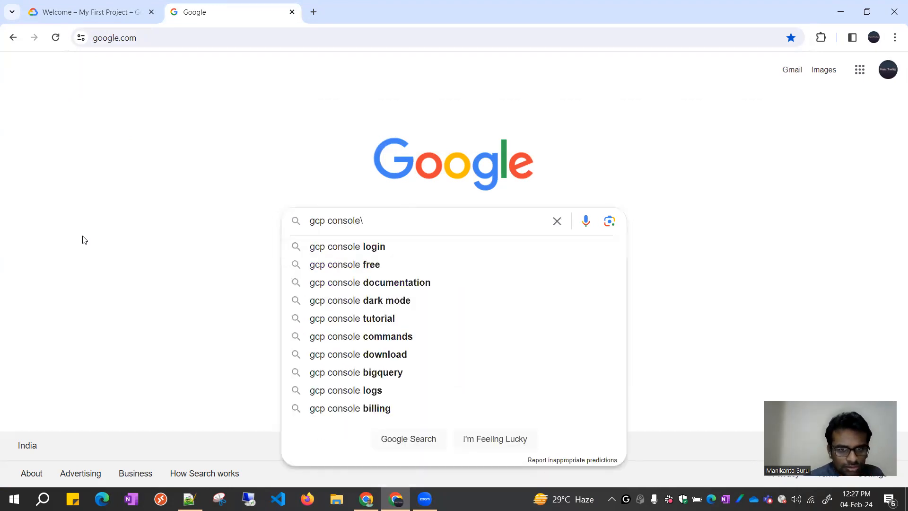
{"action": "key", "text": "Return"}
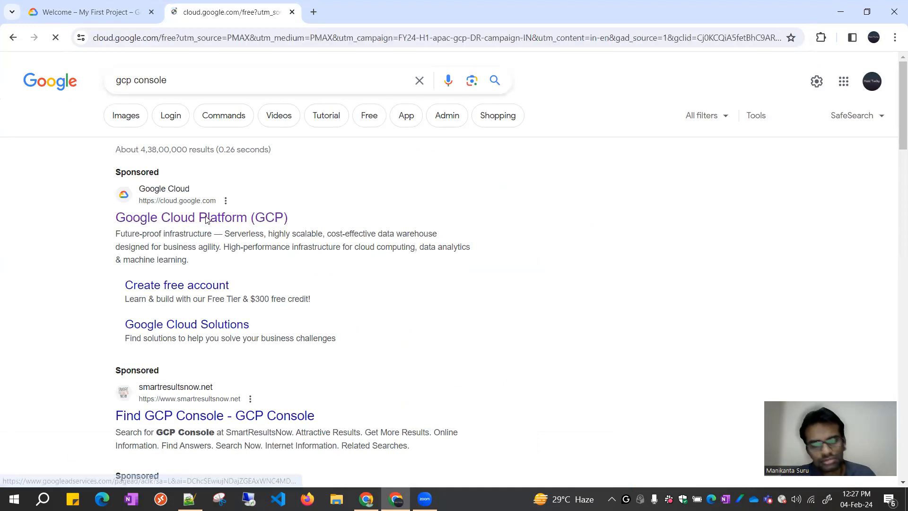
Step: Examine the free credits offer for new customers on the Google Cloud free trial page
{"action": "scroll", "coordinate": [423, 264], "scroll_direction": "down", "scroll_amount": 4}
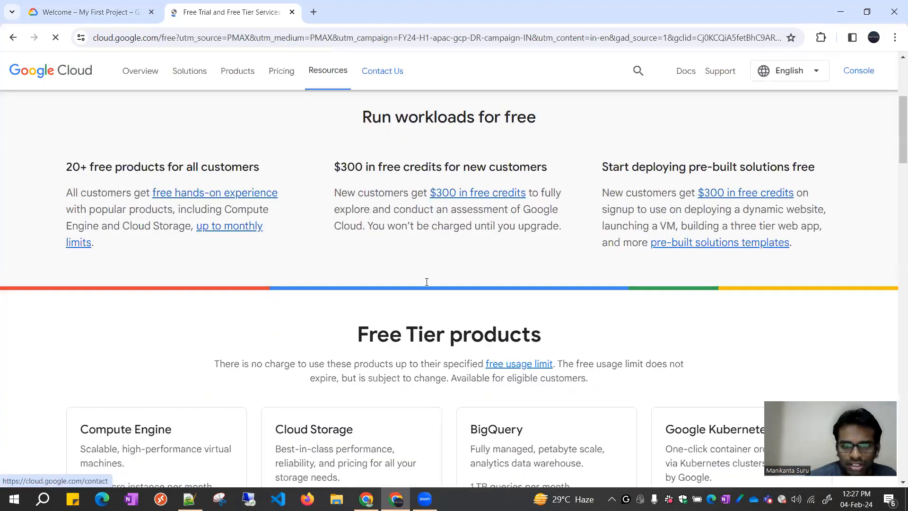
{"action": "scroll", "coordinate": [427, 284], "scroll_direction": "up", "scroll_amount": 2}
{"action": "left_click_drag", "start_coordinate": [335, 278], "coordinate": [553, 271]}
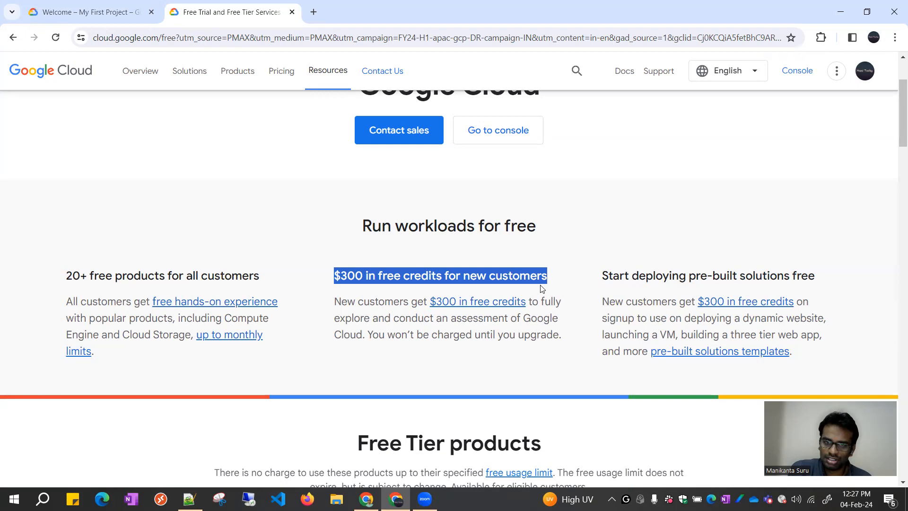
{"action": "scroll", "coordinate": [483, 340], "scroll_direction": "up", "scroll_amount": 3}
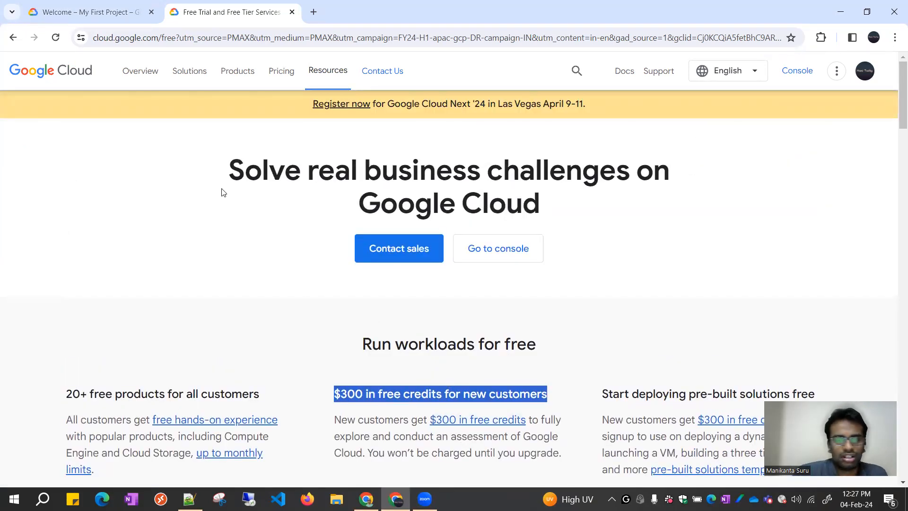
Step: Return to the Google Cloud console's welcome page and look through its solution templates and products
{"action": "left_click", "coordinate": [101, 11]}
{"action": "scroll", "coordinate": [142, 263], "scroll_direction": "up", "scroll_amount": 5}
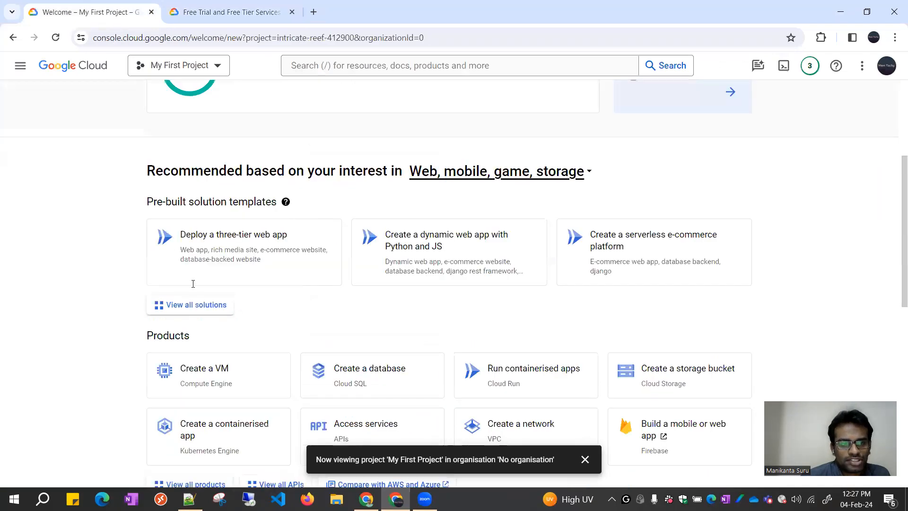
{"action": "scroll", "coordinate": [197, 291], "scroll_direction": "down", "scroll_amount": 5}
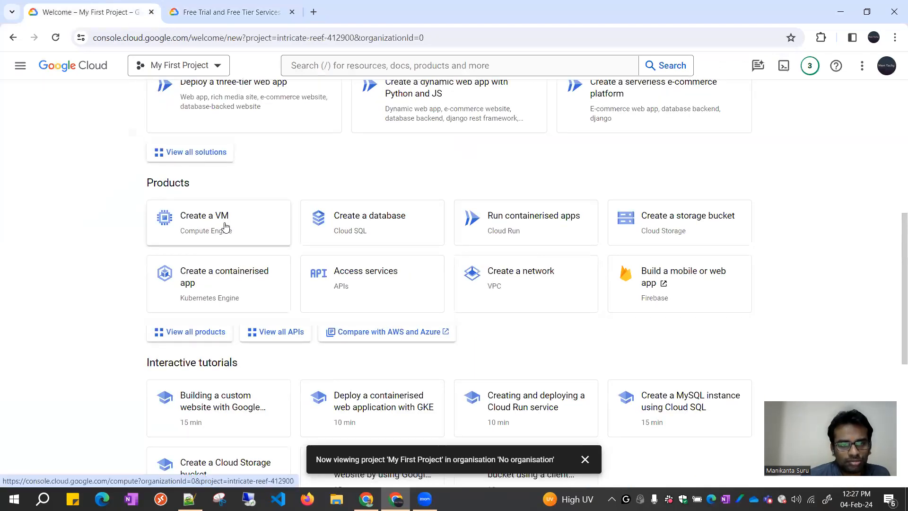
{"action": "scroll", "coordinate": [73, 235], "scroll_direction": "up", "scroll_amount": 6}
{"action": "left_click", "coordinate": [326, 67]}
{"action": "left_click", "coordinate": [22, 269]}
{"action": "scroll", "coordinate": [168, 320], "scroll_direction": "down", "scroll_amount": 6}
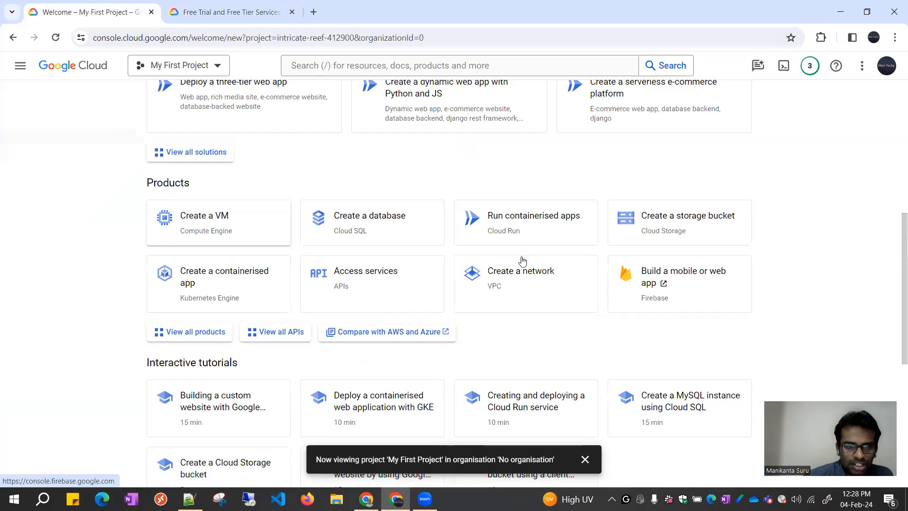
{"action": "left_click", "coordinate": [358, 278]}
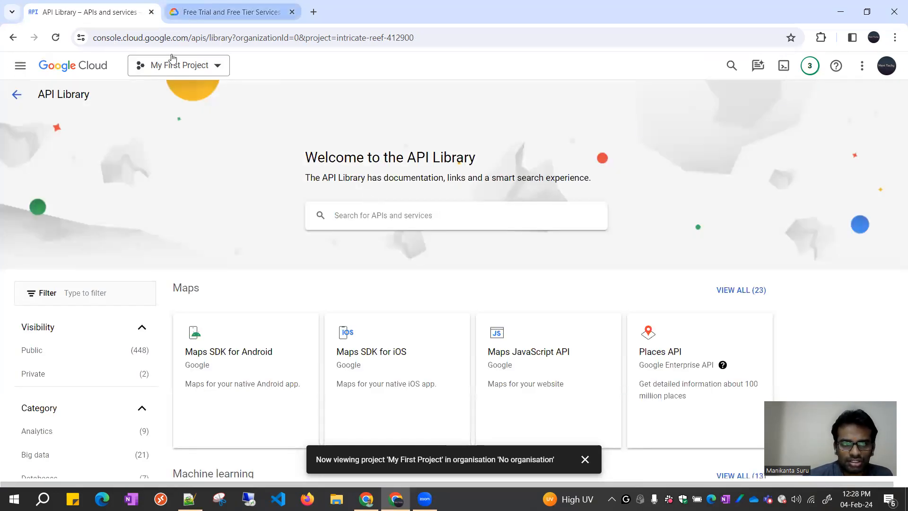
{"action": "left_click", "coordinate": [152, 67]}
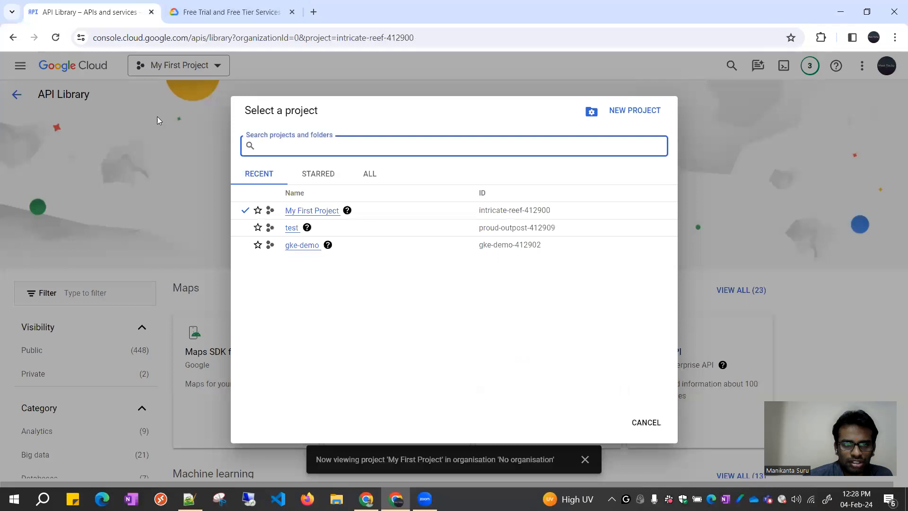
{"action": "left_click", "coordinate": [18, 95]}
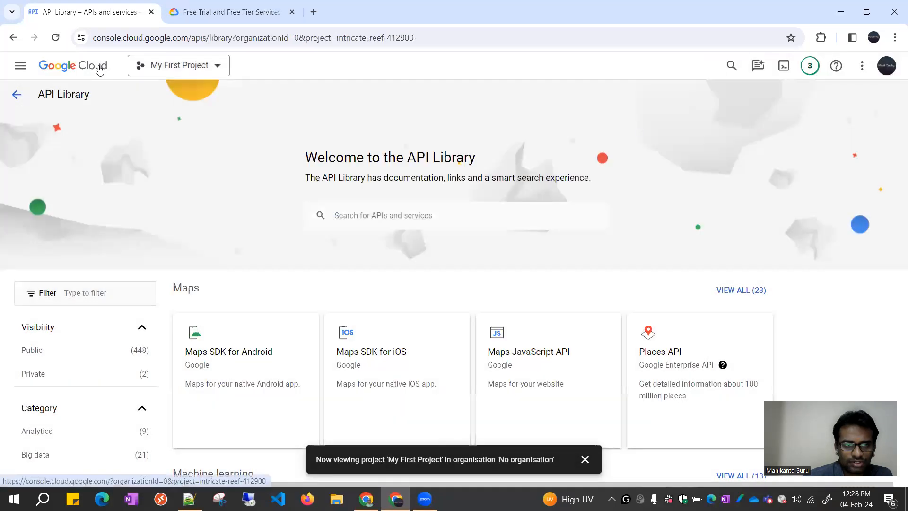
{"action": "left_click", "coordinate": [97, 66]}
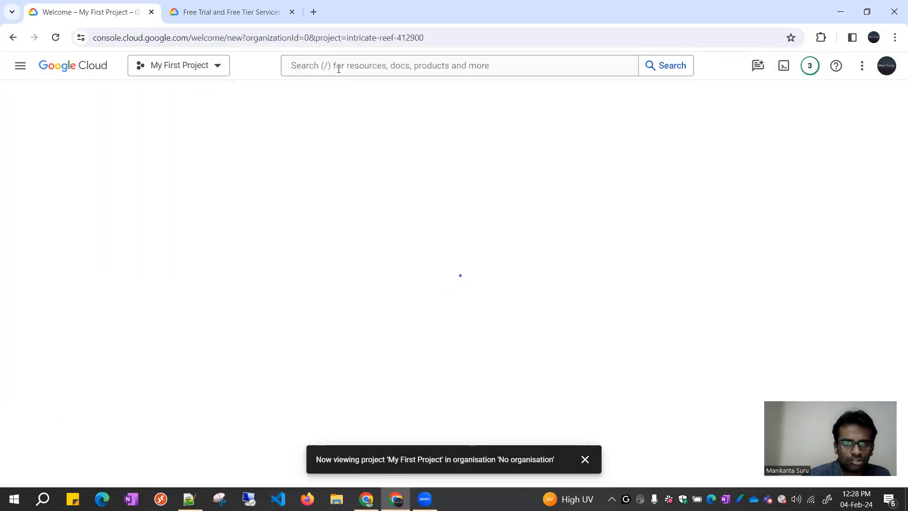
Step: Open the Compute Engine VM instances page and start creating a new instance
{"action": "left_click", "coordinate": [339, 67]}
{"action": "left_click", "coordinate": [340, 117]}
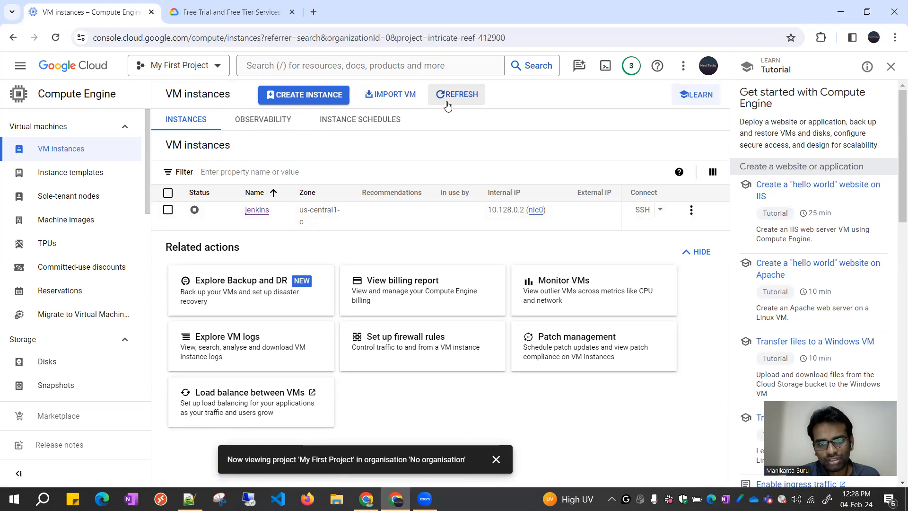
{"action": "left_click", "coordinate": [287, 104]}
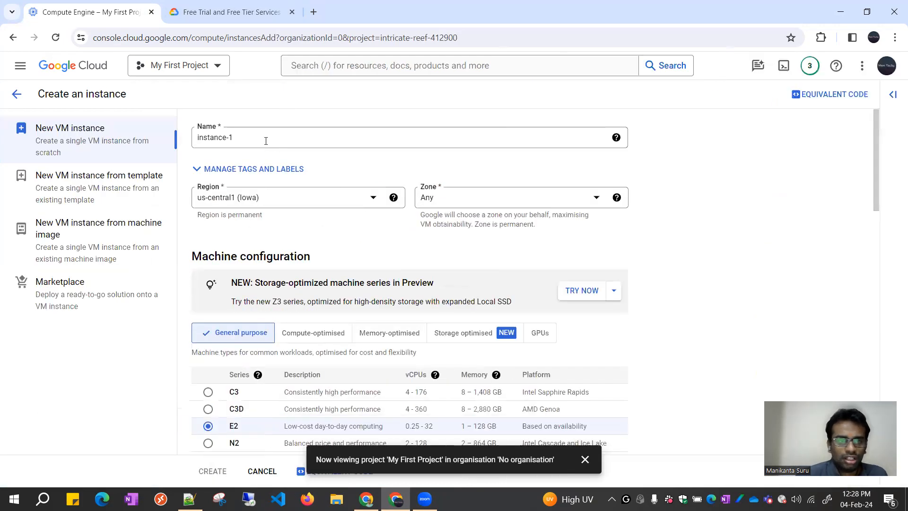
Step: Name the new VM instance test-1
{"action": "left_click", "coordinate": [259, 144]}
{"action": "key", "text": "BackSpace"}
{"action": "key", "text": "BackSpace"}
{"action": "key", "text": "BackSpace"}
{"action": "key", "text": "BackSpace"}
{"action": "key", "text": "BackSpace"}
{"action": "key", "text": "BackSpace"}
{"action": "key", "text": "BackSpace"}
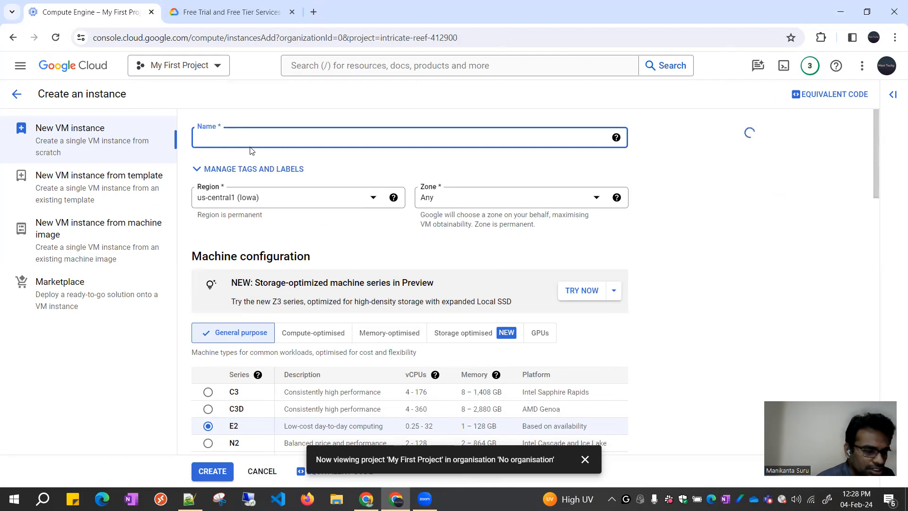
{"action": "type", "text": "test-"}
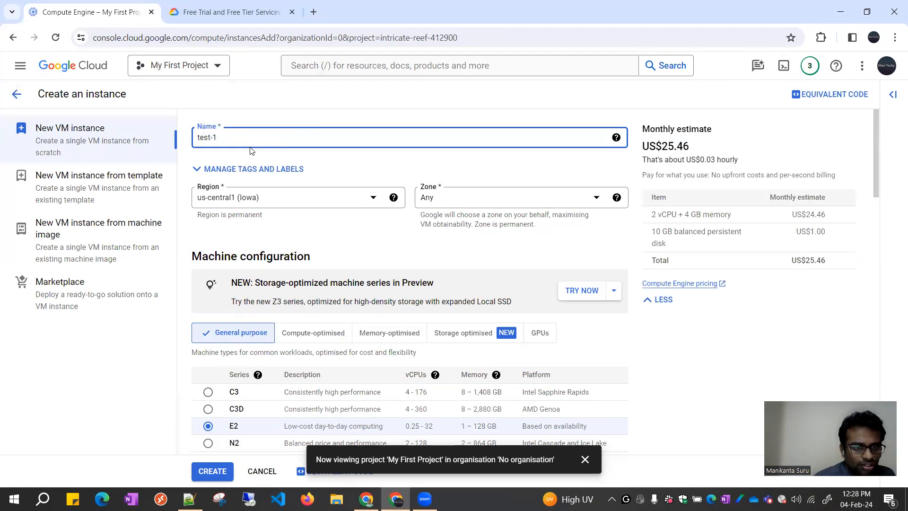
{"action": "type", "text": "1"}
Step: Look through the available regions and choose us-central1 (Iowa) for the instance
{"action": "left_click", "coordinate": [253, 203]}
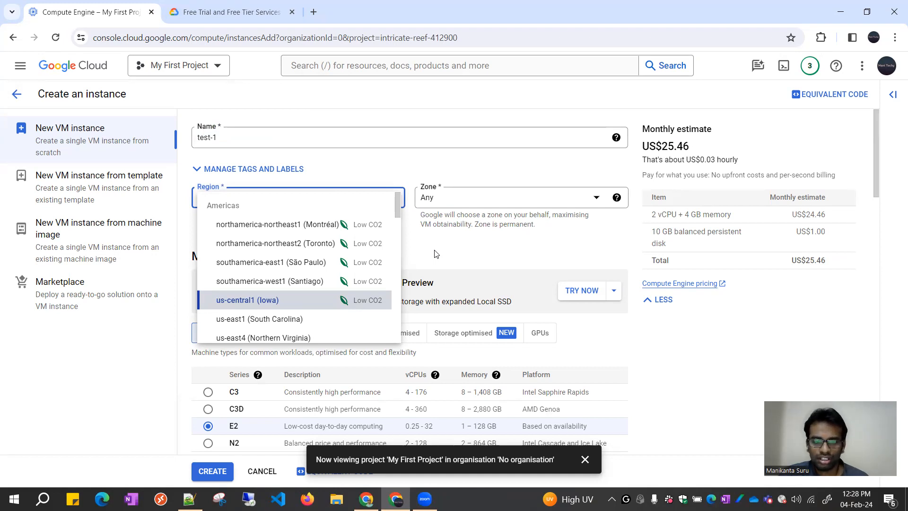
{"action": "scroll", "coordinate": [347, 266], "scroll_direction": "down", "scroll_amount": 10}
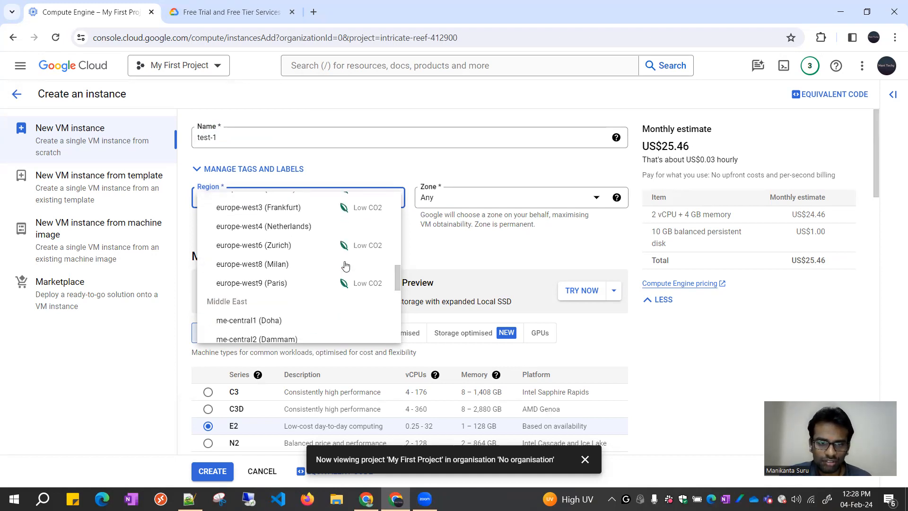
{"action": "scroll", "coordinate": [347, 266], "scroll_direction": "down", "scroll_amount": 2}
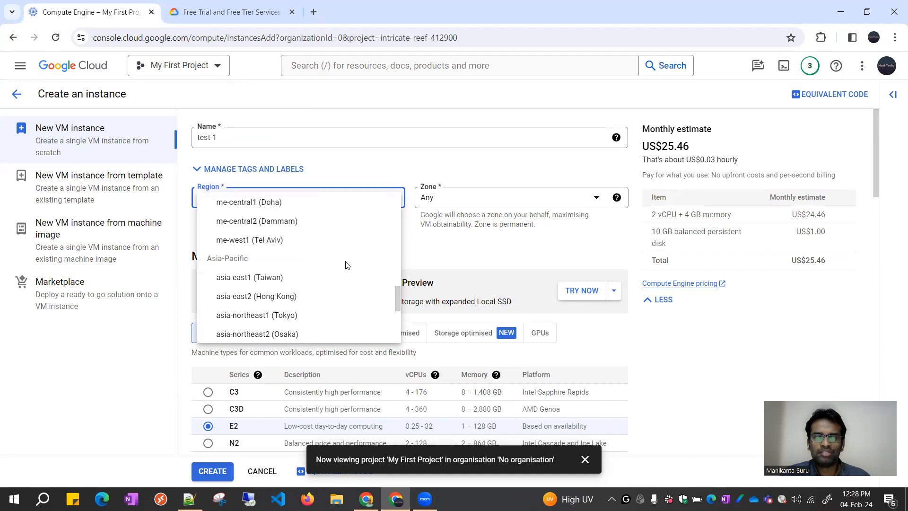
{"action": "scroll", "coordinate": [347, 266], "scroll_direction": "up", "scroll_amount": 12}
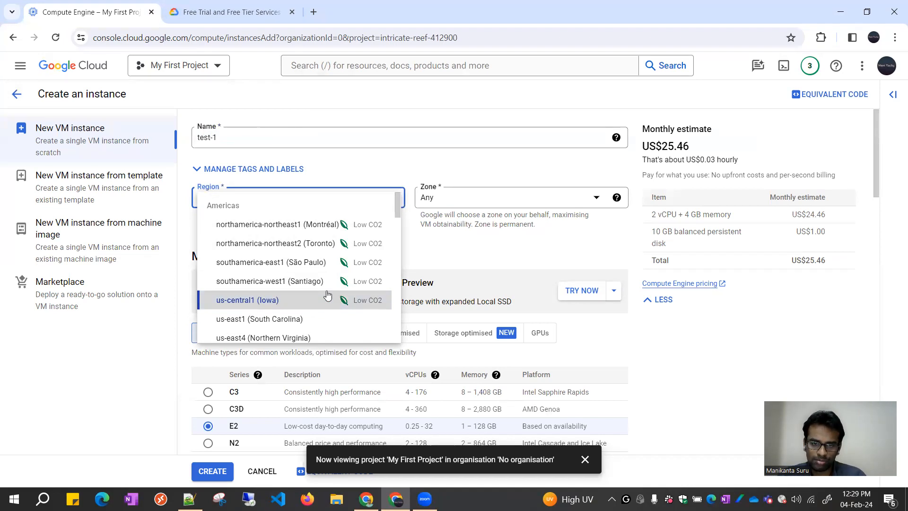
{"action": "left_click", "coordinate": [333, 299]}
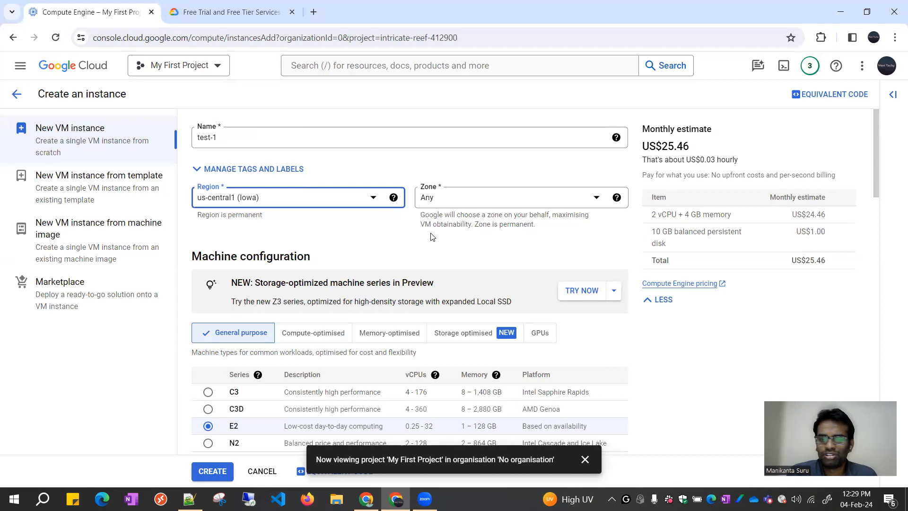
Step: Switch the instance's region to asia-south1 (Mumbai) and review the monthly cost estimate for it
{"action": "left_click", "coordinate": [314, 201]}
{"action": "scroll", "coordinate": [302, 255], "scroll_direction": "down", "scroll_amount": 1}
{"action": "scroll", "coordinate": [307, 265], "scroll_direction": "up", "scroll_amount": 5}
{"action": "scroll", "coordinate": [311, 264], "scroll_direction": "down", "scroll_amount": 3}
{"action": "scroll", "coordinate": [312, 262], "scroll_direction": "up", "scroll_amount": 3}
{"action": "scroll", "coordinate": [314, 253], "scroll_direction": "down", "scroll_amount": 1}
{"action": "scroll", "coordinate": [314, 249], "scroll_direction": "down", "scroll_amount": 7}
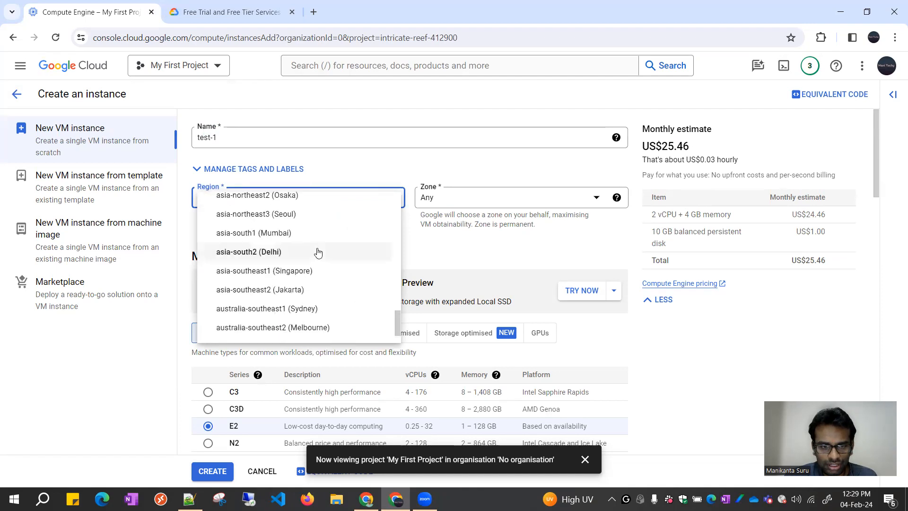
{"action": "left_click", "coordinate": [290, 198]}
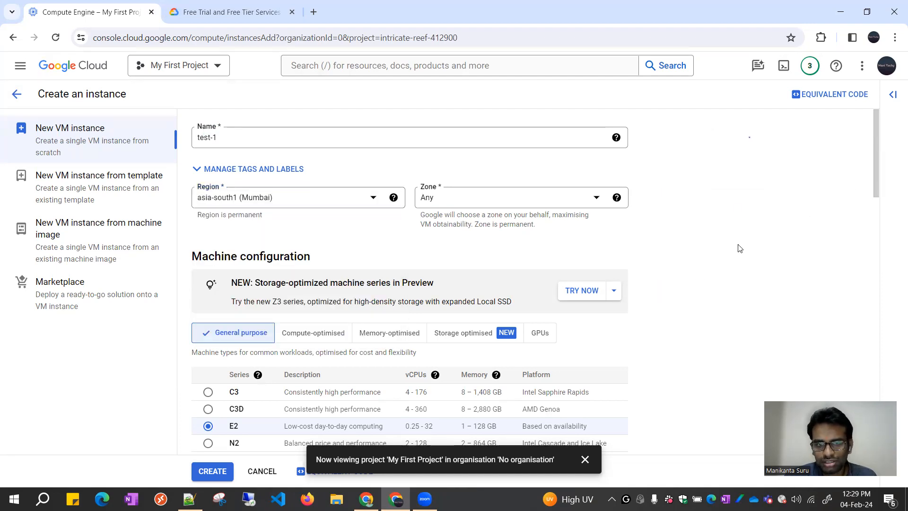
{"action": "left_click_drag", "start_coordinate": [662, 146], "coordinate": [692, 150]}
{"action": "mouse_move", "coordinate": [810, 260]}
{"action": "left_mouse_down"}
{"action": "mouse_move", "coordinate": [848, 274]}
{"action": "mouse_move", "coordinate": [807, 246]}
{"action": "left_mouse_up"}
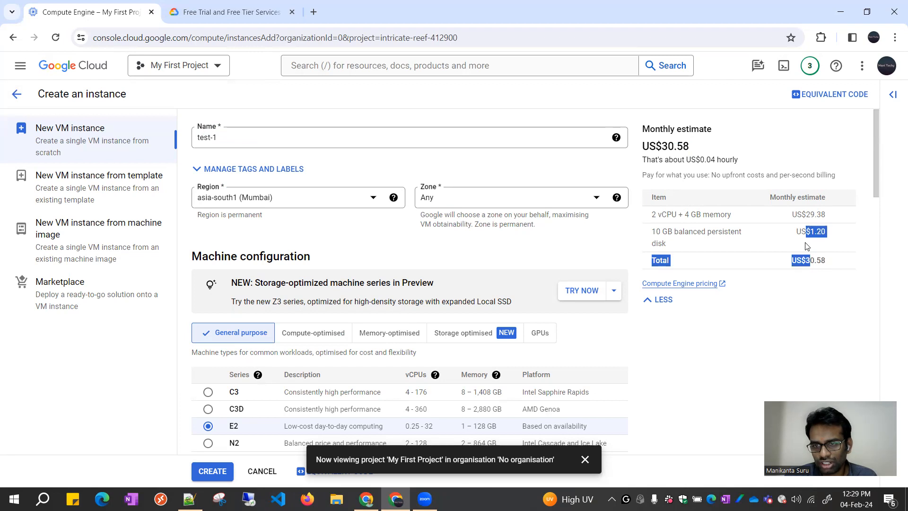
{"action": "left_click_drag", "start_coordinate": [652, 214], "coordinate": [719, 216]}
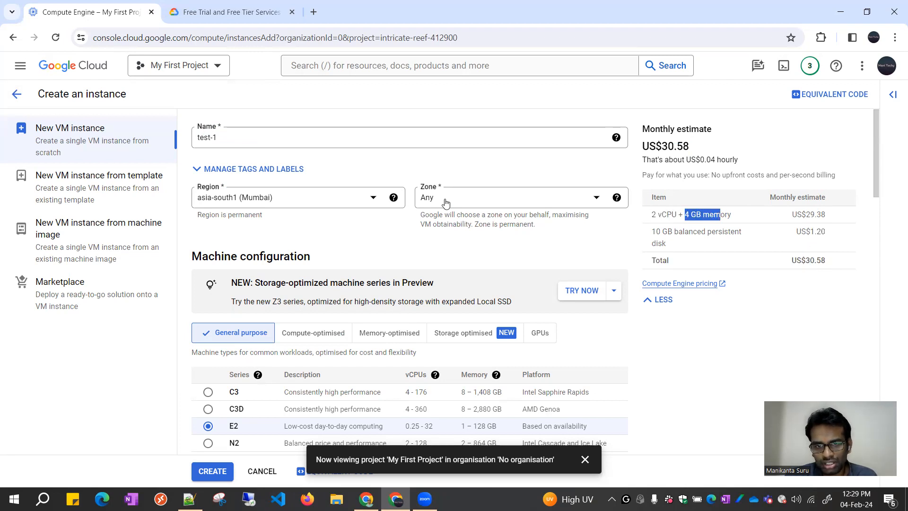
Step: Set the region back to us-central1 (Iowa) and check the monthly cost estimate
{"action": "left_click", "coordinate": [376, 198]}
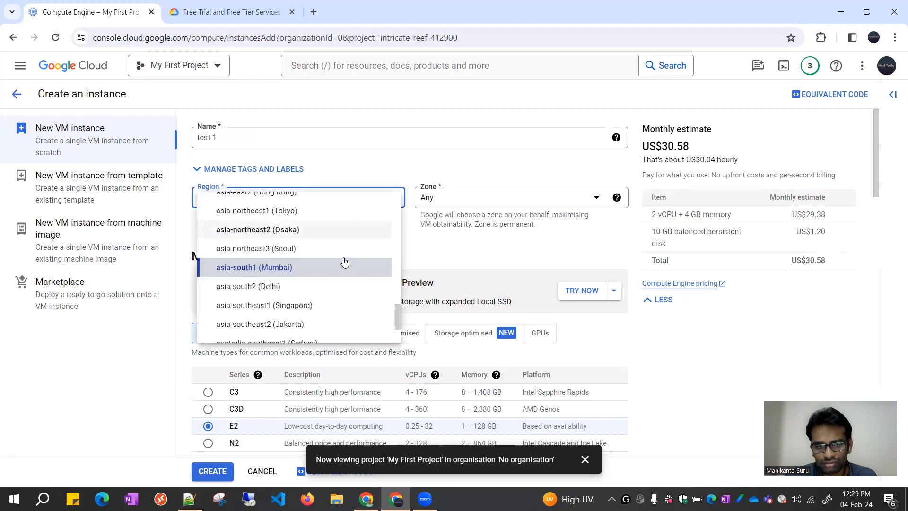
{"action": "scroll", "coordinate": [345, 262], "scroll_direction": "up", "scroll_amount": 5}
{"action": "scroll", "coordinate": [321, 283], "scroll_direction": "up", "scroll_amount": 5}
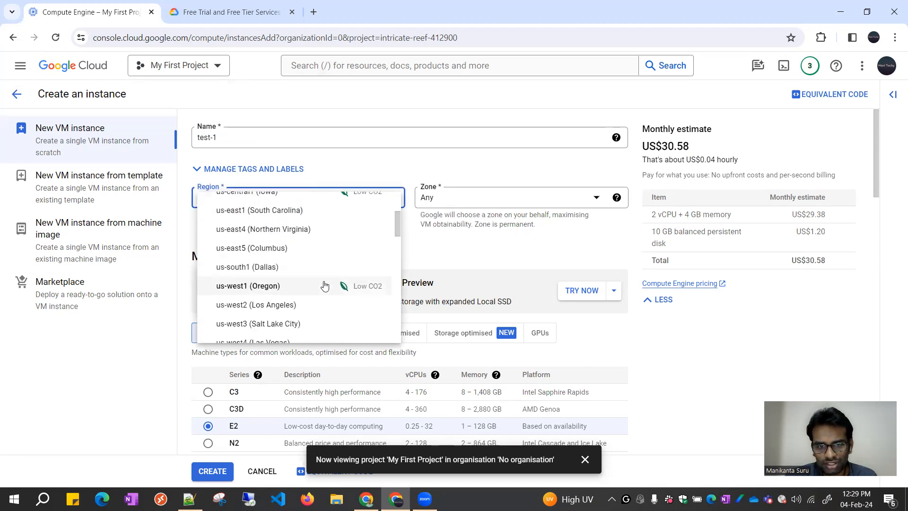
{"action": "left_click", "coordinate": [296, 299]}
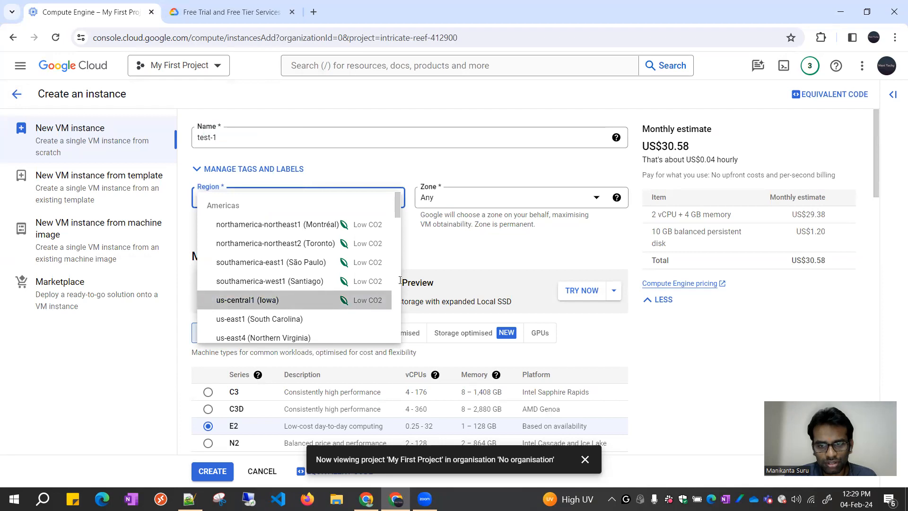
{"action": "left_click", "coordinate": [597, 246]}
{"action": "left_click_drag", "start_coordinate": [646, 145], "coordinate": [691, 147]}
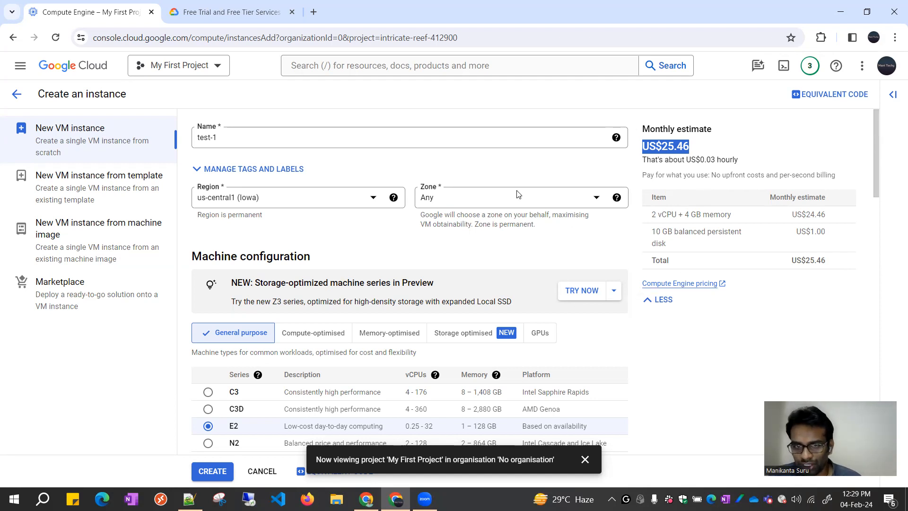
Step: Look at the zones offered for us-central1 and the memory range of the E2 machine series
{"action": "left_click", "coordinate": [527, 202]}
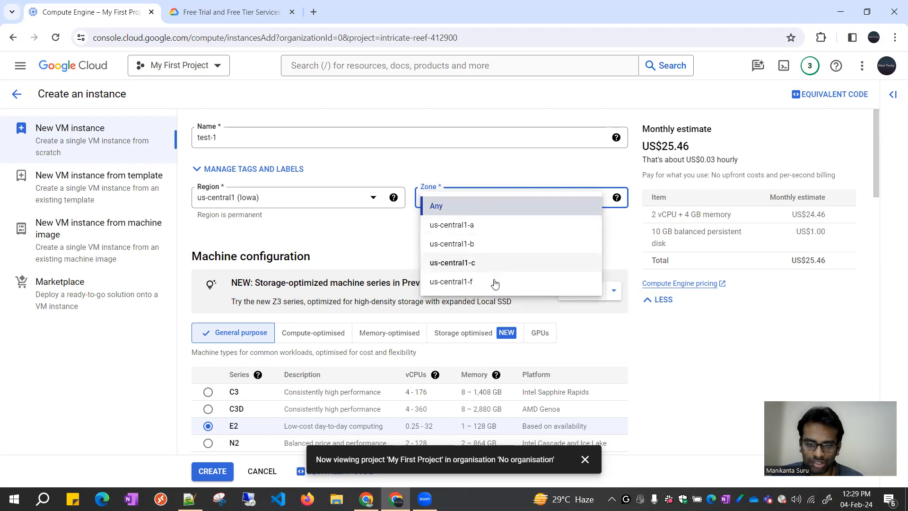
{"action": "left_click", "coordinate": [333, 246]}
{"action": "scroll", "coordinate": [332, 246], "scroll_direction": "down", "scroll_amount": 4}
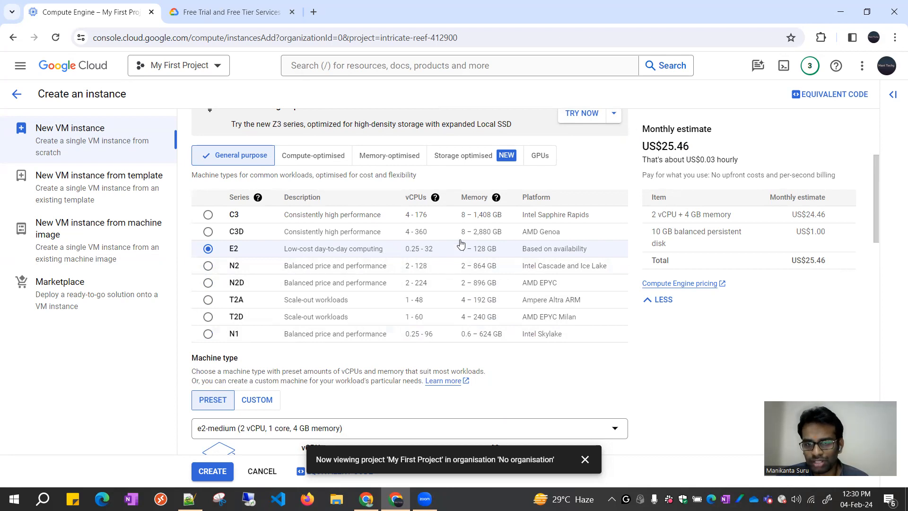
{"action": "left_click_drag", "start_coordinate": [460, 255], "coordinate": [500, 260]}
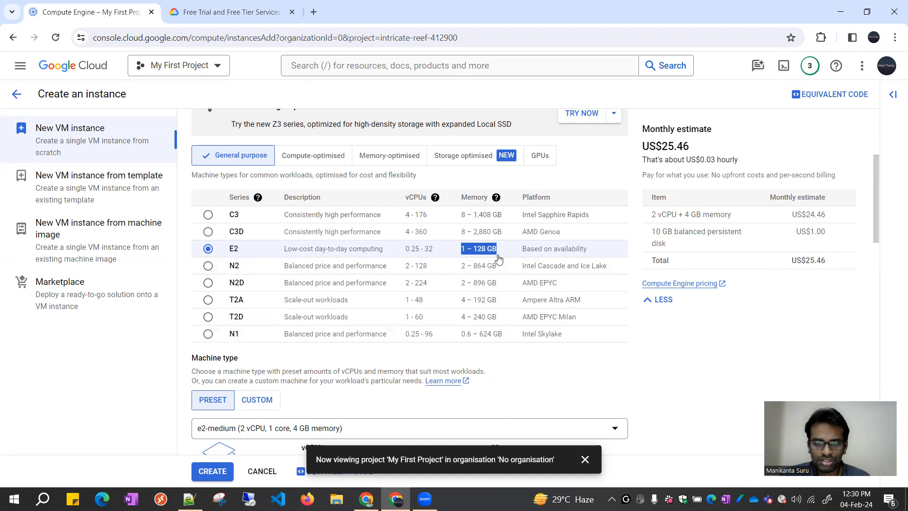
Step: Choose the High-CPU machine type e2-highcpu-2 (2 vCPU, 2 GB memory) and check its monthly cost estimate
{"action": "scroll", "coordinate": [498, 258], "scroll_direction": "down", "scroll_amount": 5}
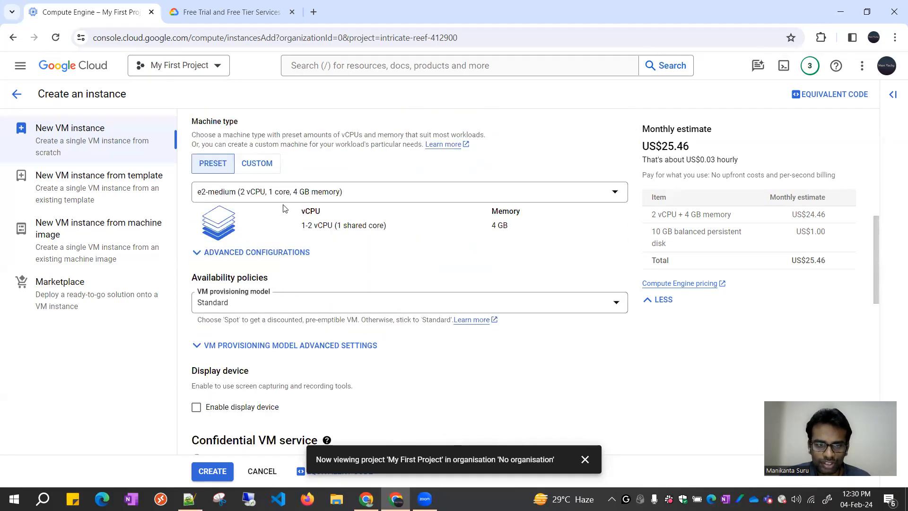
{"action": "left_click", "coordinate": [283, 192]}
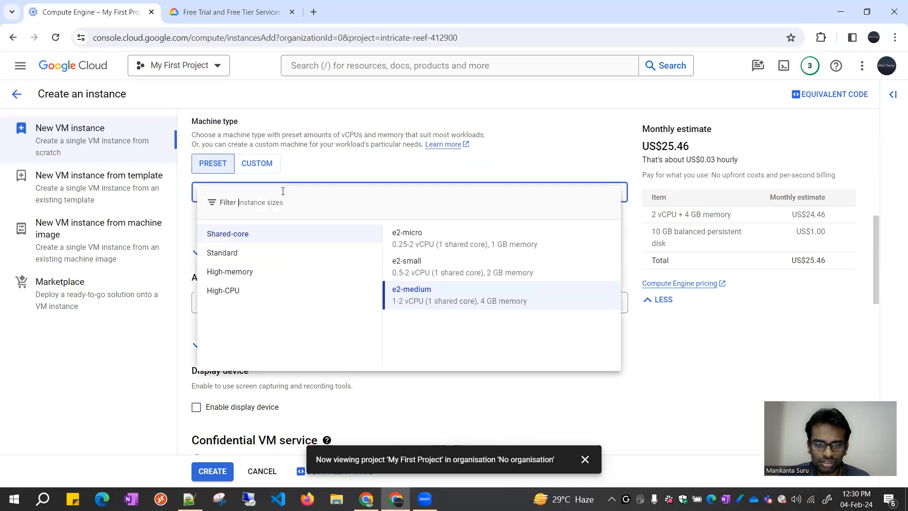
{"action": "left_click", "coordinate": [268, 256]}
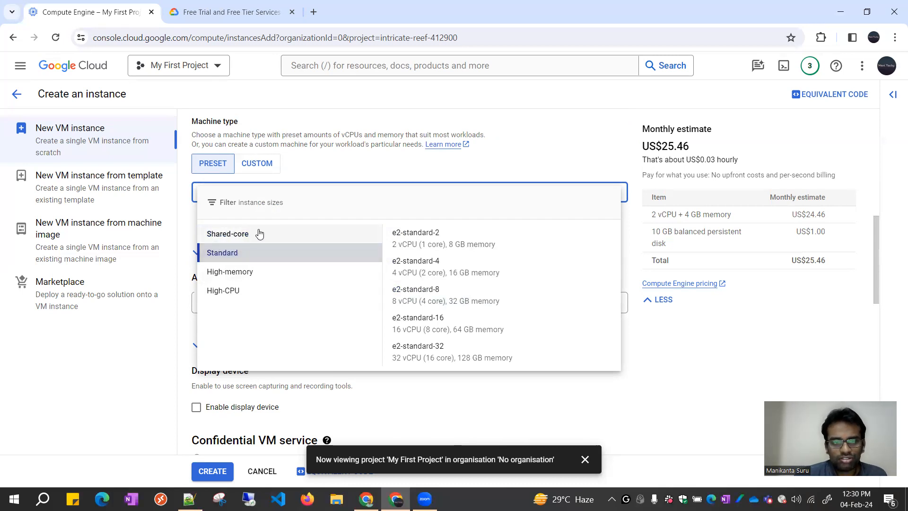
{"action": "left_click", "coordinate": [230, 289]}
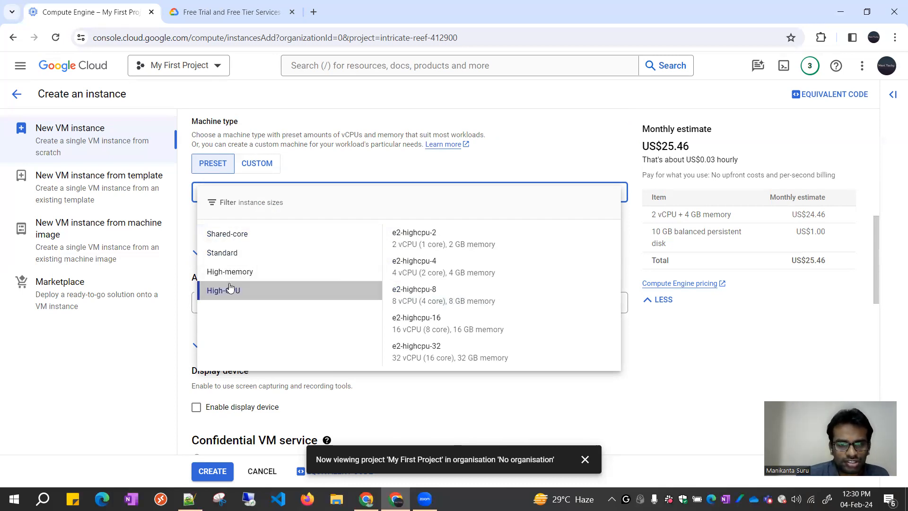
{"action": "left_click", "coordinate": [432, 247]}
{"action": "scroll", "coordinate": [367, 210], "scroll_direction": "up", "scroll_amount": 9}
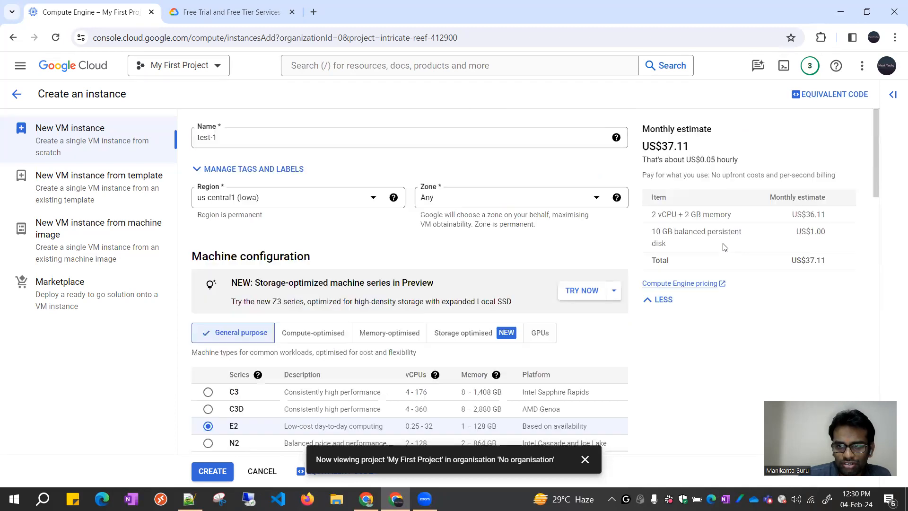
{"action": "left_click_drag", "start_coordinate": [657, 157], "coordinate": [694, 156]}
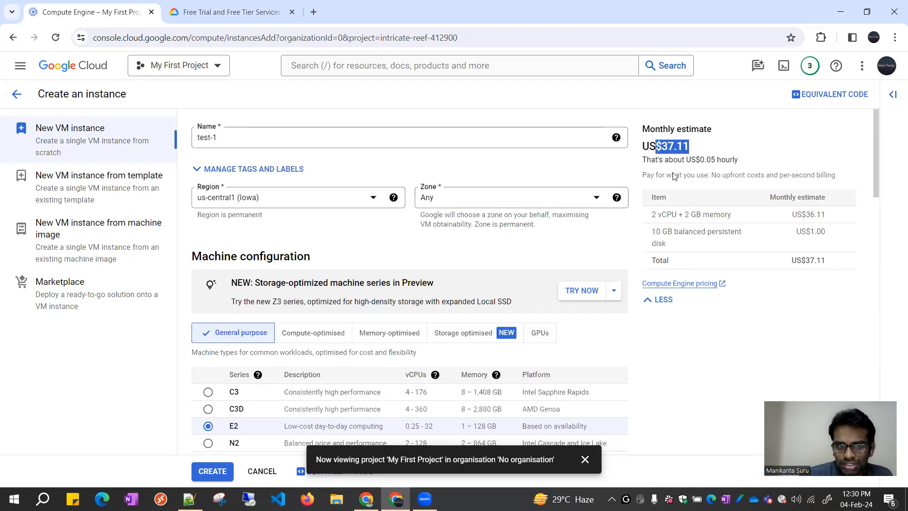
Step: Look through the remaining instance settings and the VM provisioning model options
{"action": "scroll", "coordinate": [360, 280], "scroll_direction": "down", "scroll_amount": 15}
{"action": "scroll", "coordinate": [339, 293], "scroll_direction": "down", "scroll_amount": 6}
{"action": "scroll", "coordinate": [340, 293], "scroll_direction": "up", "scroll_amount": 7}
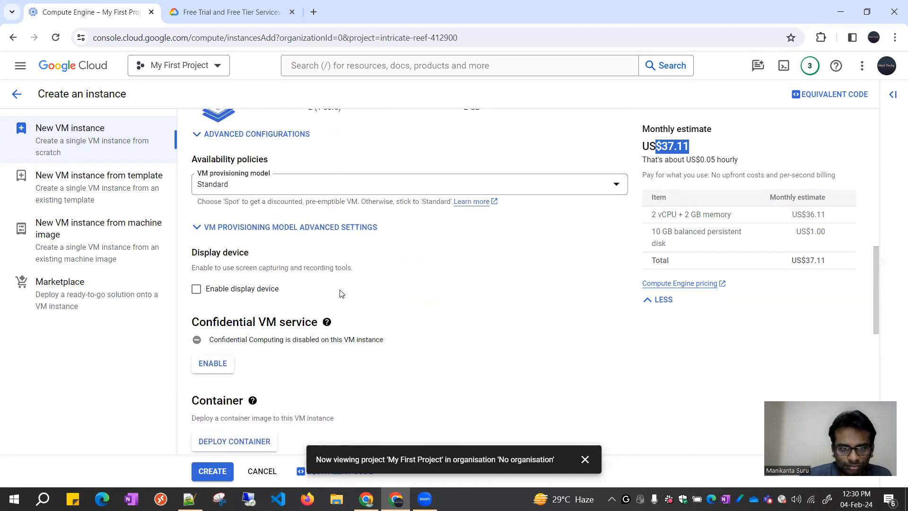
{"action": "left_click", "coordinate": [240, 190]}
{"action": "left_click", "coordinate": [425, 292]}
Step: Browse the High-memory, Standard and Shared-core machine types of the E2 series without choosing one
{"action": "scroll", "coordinate": [419, 290], "scroll_direction": "up", "scroll_amount": 5}
{"action": "scroll", "coordinate": [420, 290], "scroll_direction": "up", "scroll_amount": 1}
{"action": "scroll", "coordinate": [420, 290], "scroll_direction": "down", "scroll_amount": 1}
{"action": "left_click", "coordinate": [313, 310]}
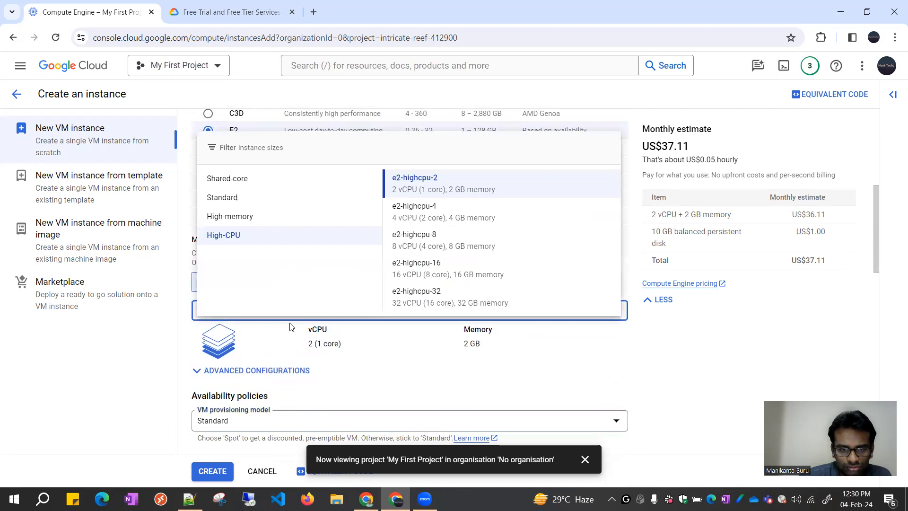
{"action": "left_click", "coordinate": [255, 216]}
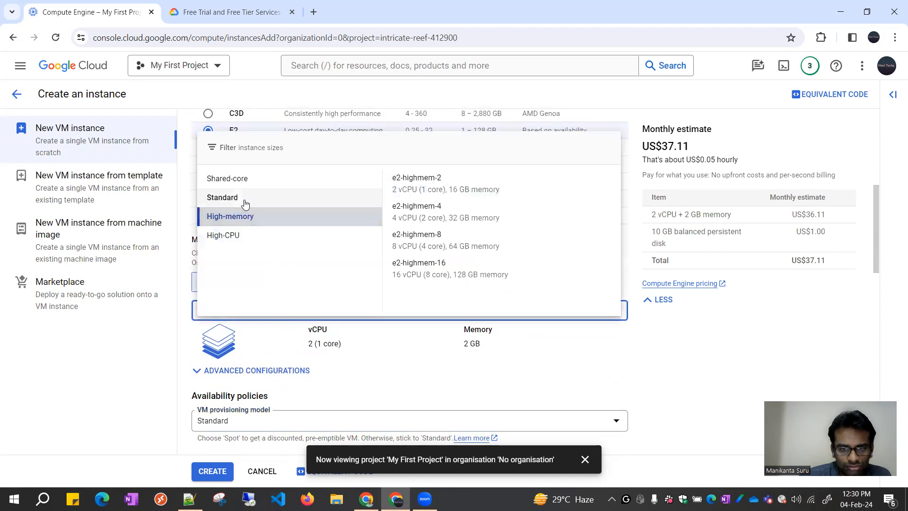
{"action": "left_click", "coordinate": [245, 203]}
{"action": "left_click", "coordinate": [245, 184]}
{"action": "left_click", "coordinate": [245, 199]}
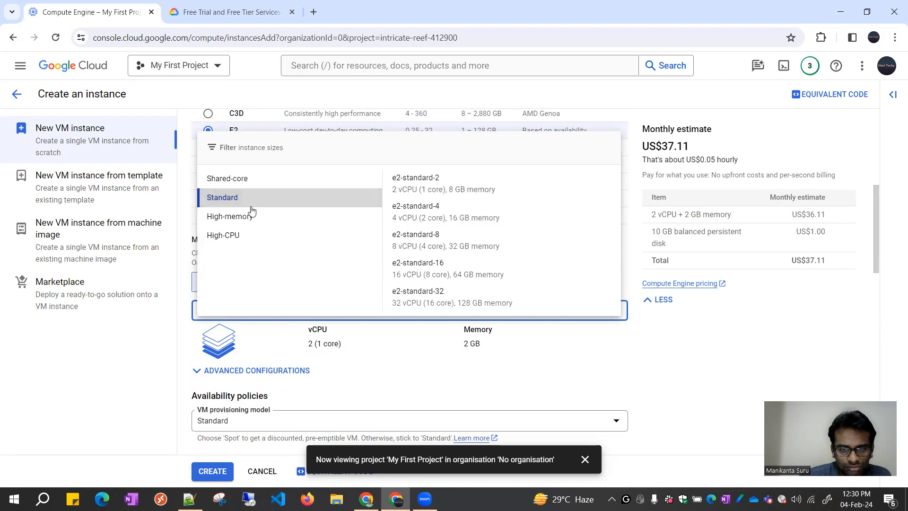
{"action": "key", "text": "Escape"}
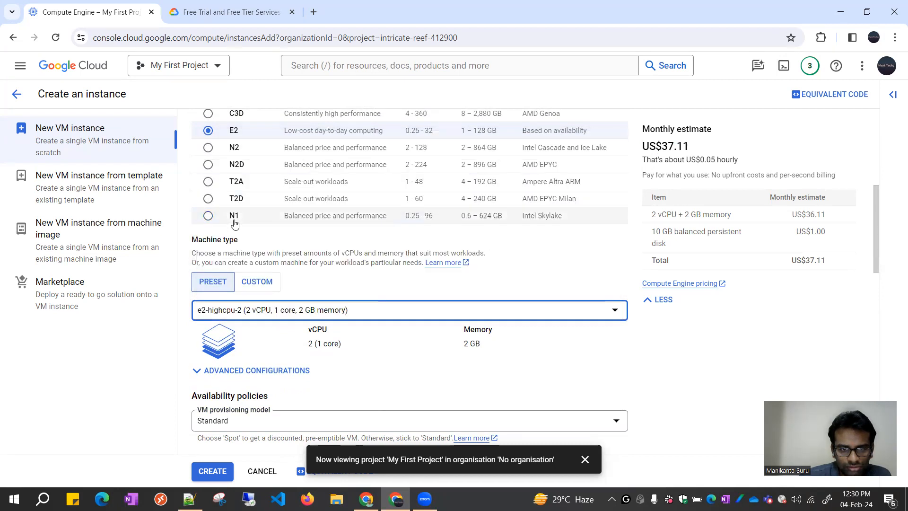
Step: Switch the machine series to N1 and look through its High-memory and Standard machine types
{"action": "left_click", "coordinate": [235, 222]}
{"action": "scroll", "coordinate": [231, 306], "scroll_direction": "down", "scroll_amount": 4}
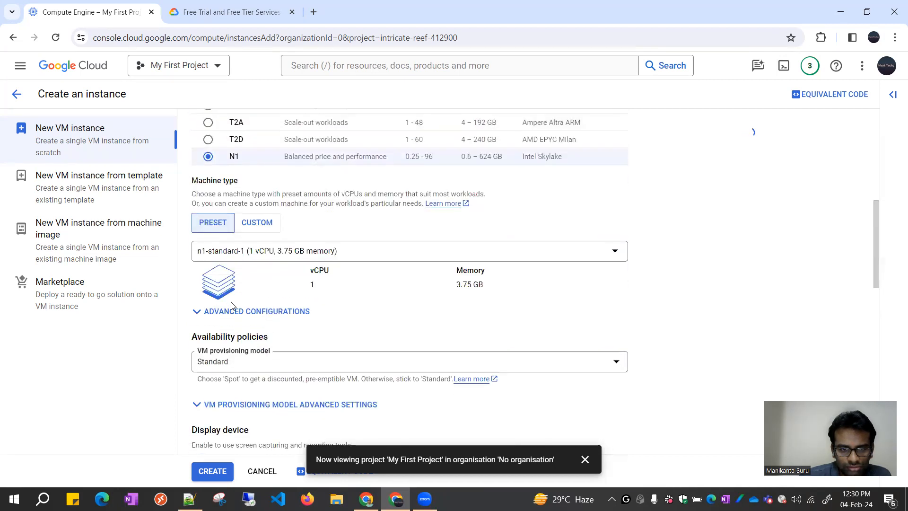
{"action": "left_click", "coordinate": [300, 249]}
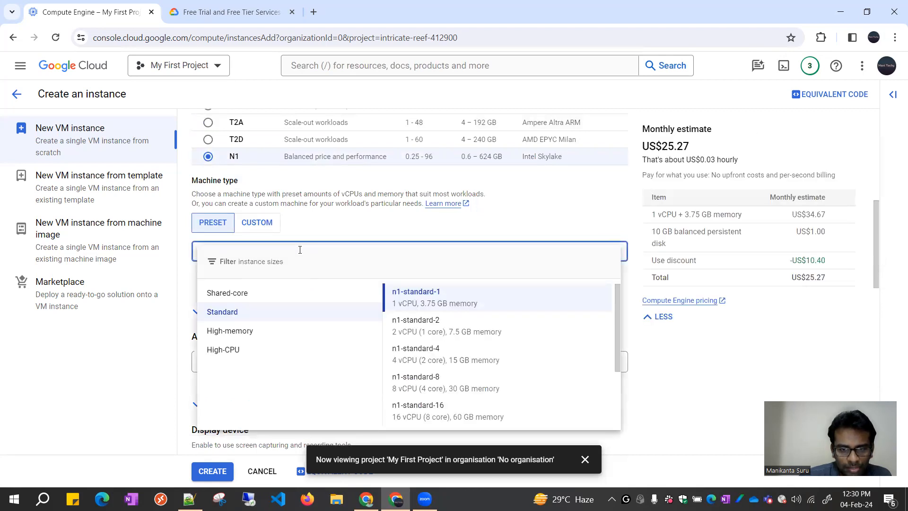
{"action": "left_click", "coordinate": [239, 331]}
{"action": "scroll", "coordinate": [477, 337], "scroll_direction": "down", "scroll_amount": 1}
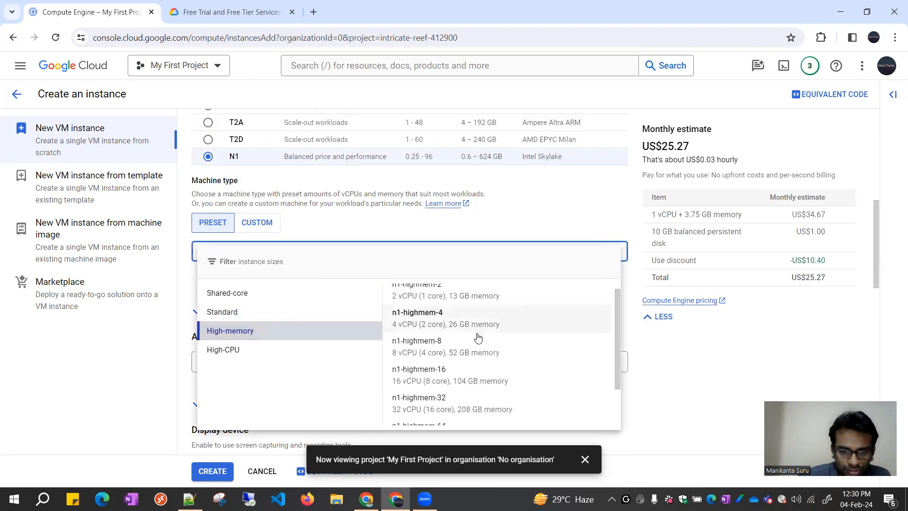
{"action": "left_click", "coordinate": [324, 313]}
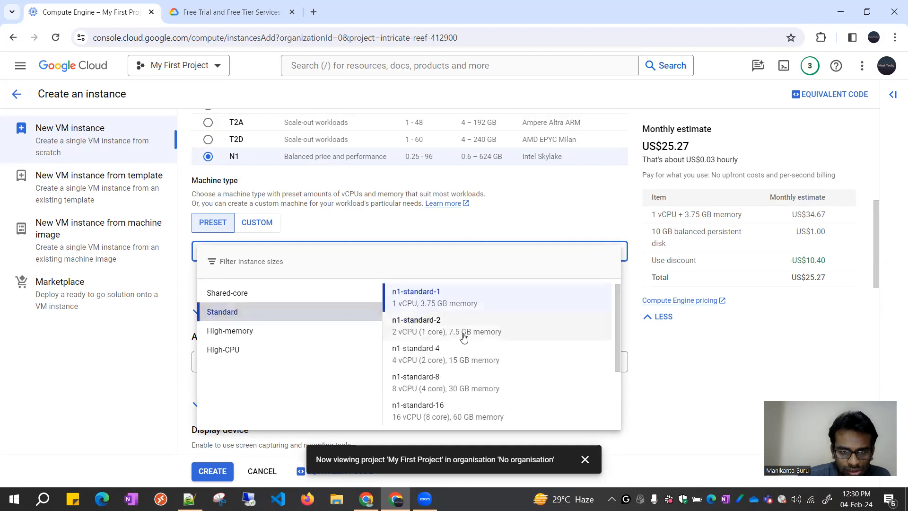
{"action": "scroll", "coordinate": [464, 337], "scroll_direction": "down", "scroll_amount": 3}
{"action": "scroll", "coordinate": [473, 355], "scroll_direction": "up", "scroll_amount": 3}
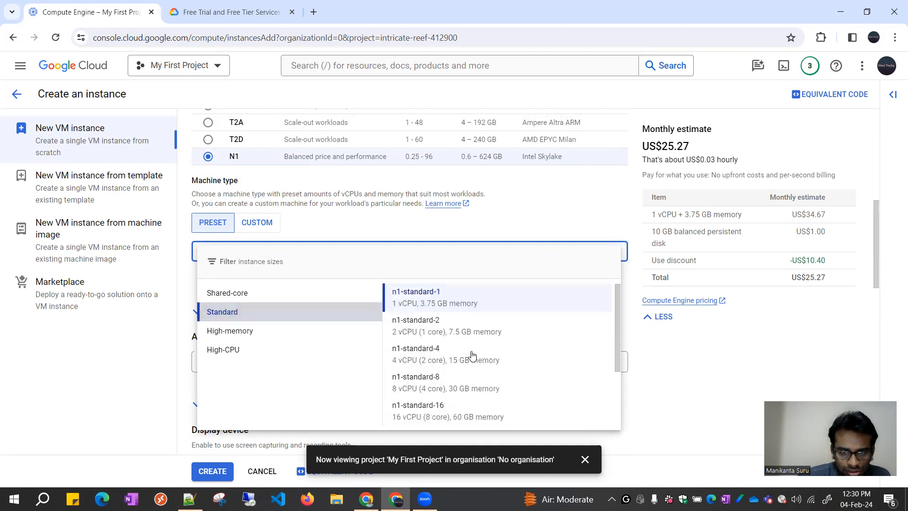
Step: Compare the N1 machine types across the size categories and choose n1-standard-1 (1 vCPU, 3.75 GB memory)
{"action": "left_click", "coordinate": [268, 335]}
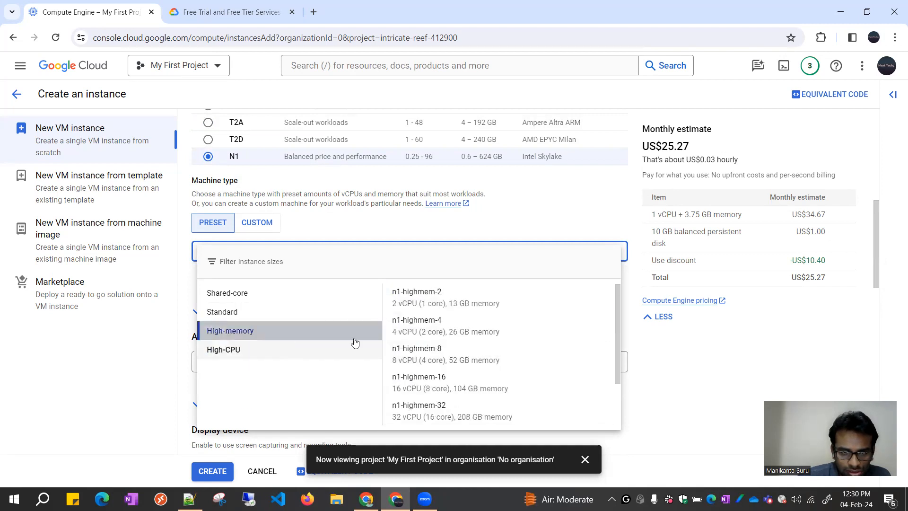
{"action": "left_click", "coordinate": [265, 293]}
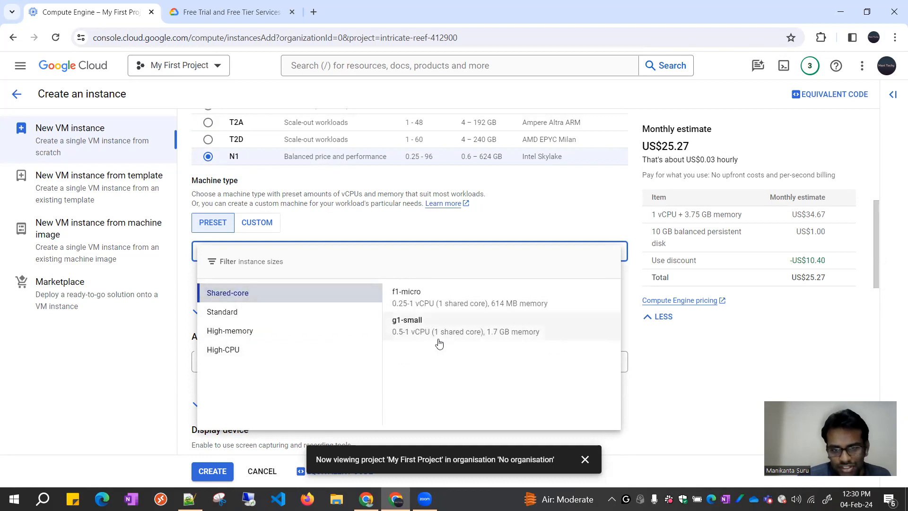
{"action": "left_click", "coordinate": [286, 315]}
{"action": "scroll", "coordinate": [462, 360], "scroll_direction": "down", "scroll_amount": 2}
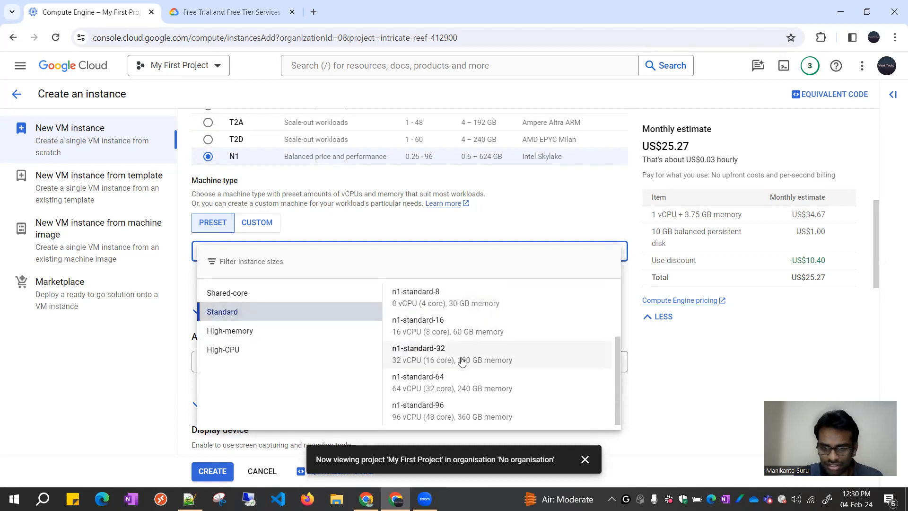
{"action": "scroll", "coordinate": [469, 377], "scroll_direction": "up", "scroll_amount": 2}
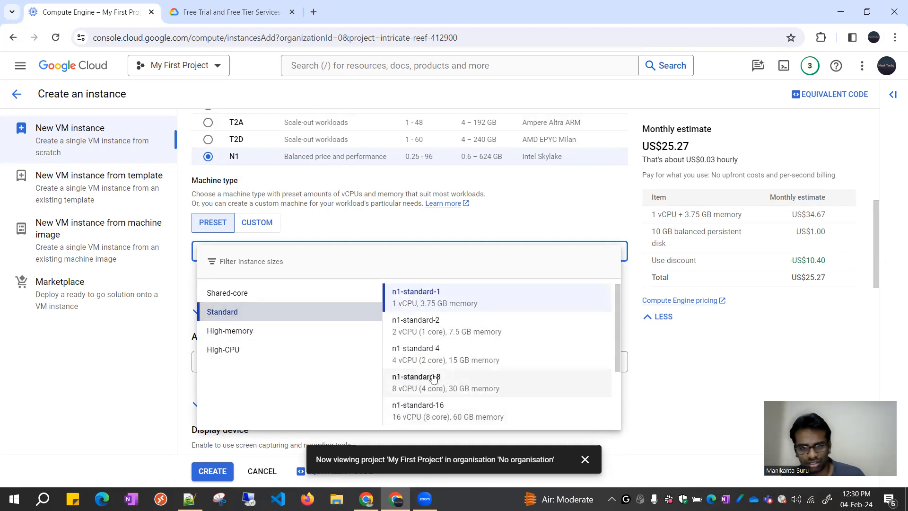
{"action": "left_click", "coordinate": [259, 349]}
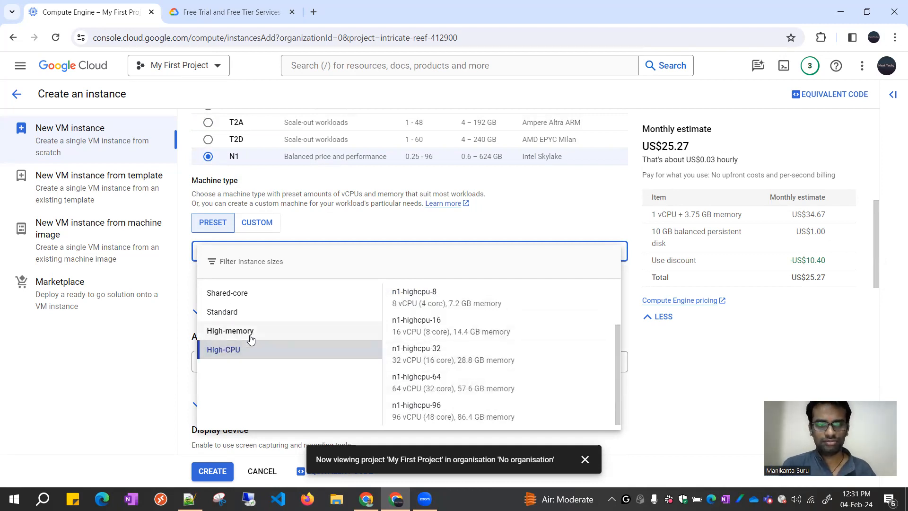
{"action": "left_click", "coordinate": [251, 339]}
{"action": "left_click", "coordinate": [290, 314]}
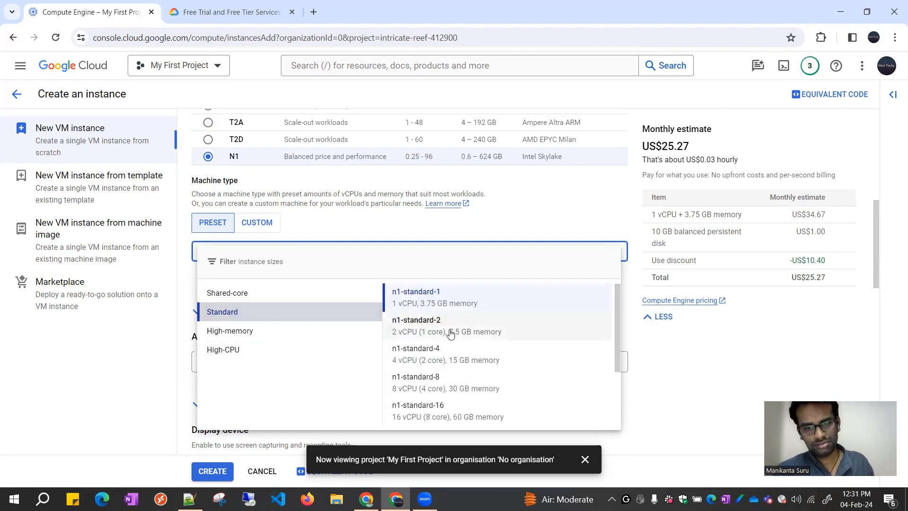
{"action": "left_click", "coordinate": [492, 307]}
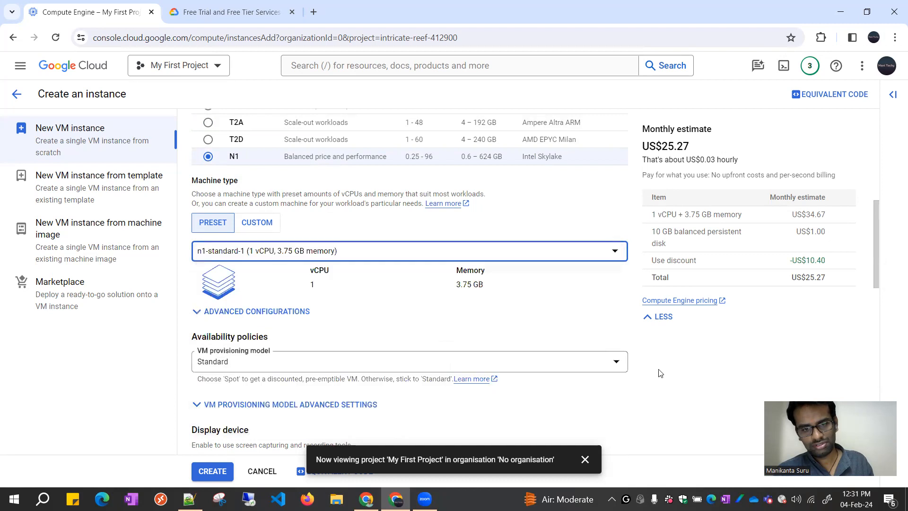
{"action": "scroll", "coordinate": [445, 360], "scroll_direction": "down", "scroll_amount": 3}
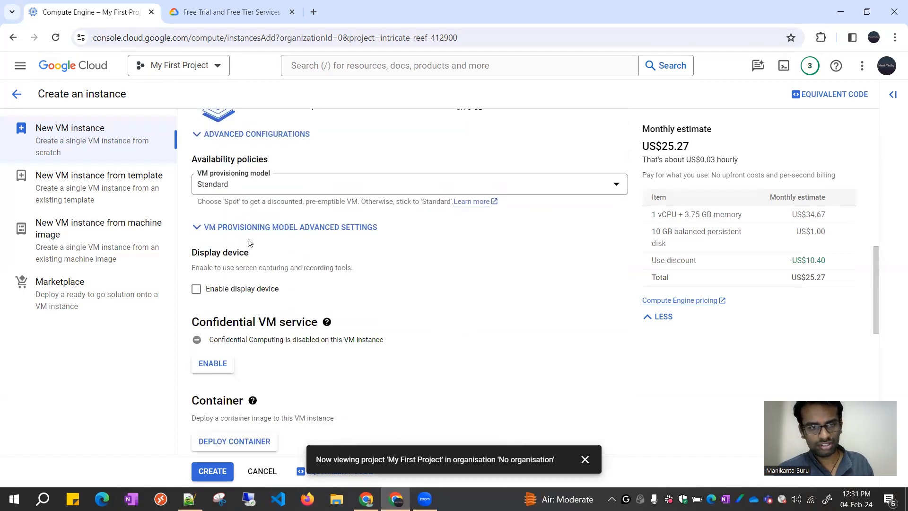
Step: Check the VM provisioning model options, keep Standard, and review the Confidential VM, Container and Boot disk settings
{"action": "left_click", "coordinate": [241, 188]}
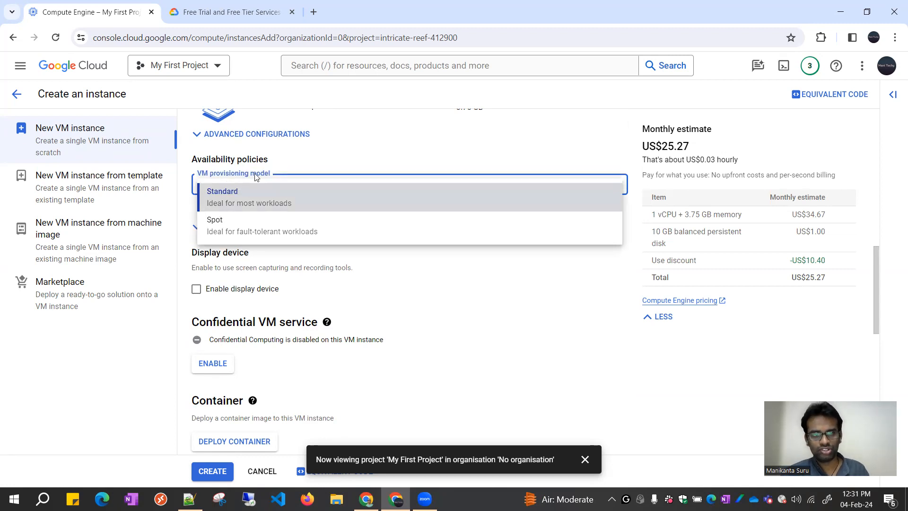
{"action": "left_click", "coordinate": [378, 166]}
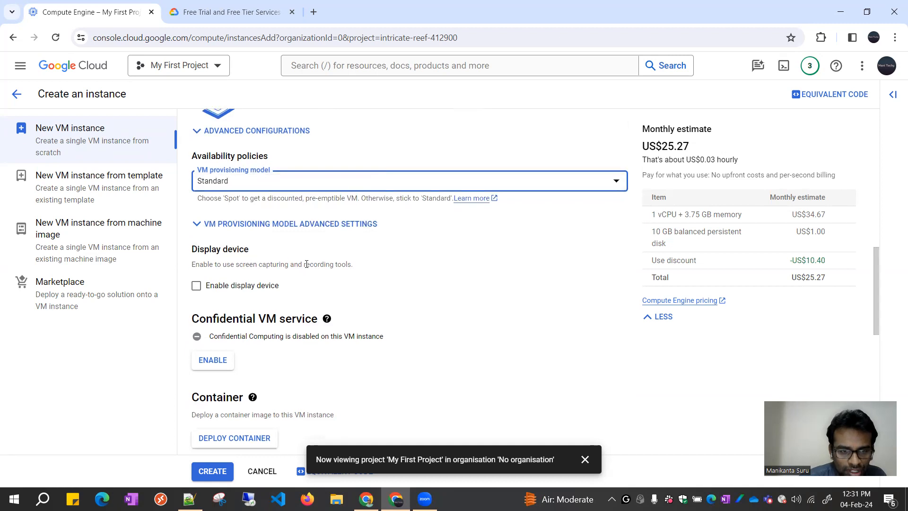
{"action": "scroll", "coordinate": [306, 268], "scroll_direction": "down", "scroll_amount": 4}
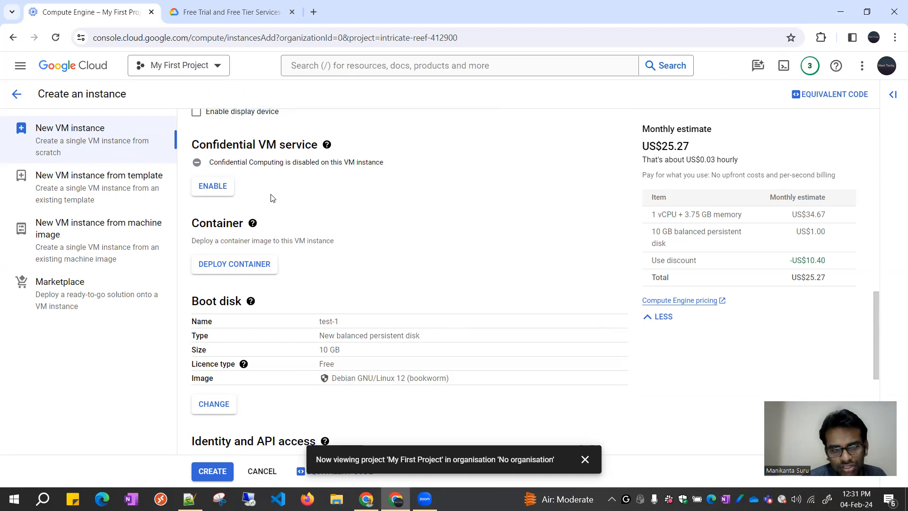
{"action": "scroll", "coordinate": [271, 198], "scroll_direction": "down", "scroll_amount": 1}
{"action": "scroll", "coordinate": [269, 197], "scroll_direction": "up", "scroll_amount": 1}
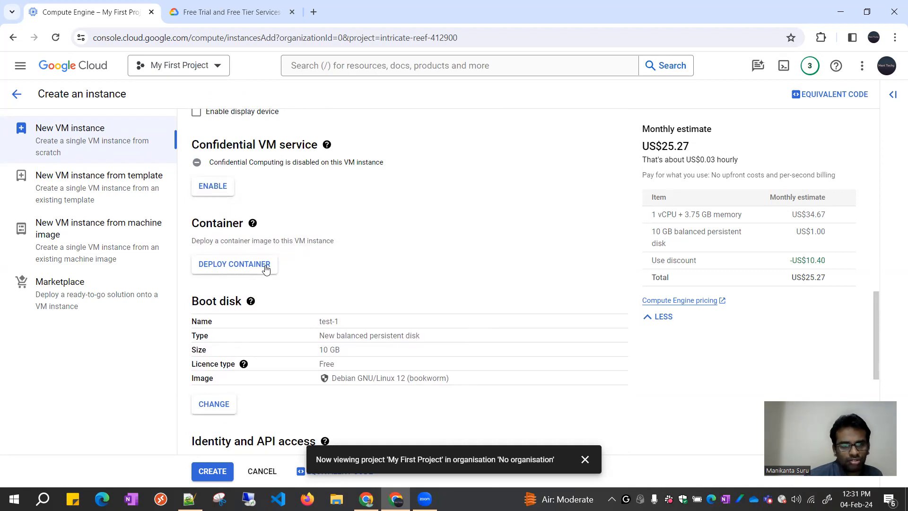
{"action": "scroll", "coordinate": [266, 268], "scroll_direction": "down", "scroll_amount": 2}
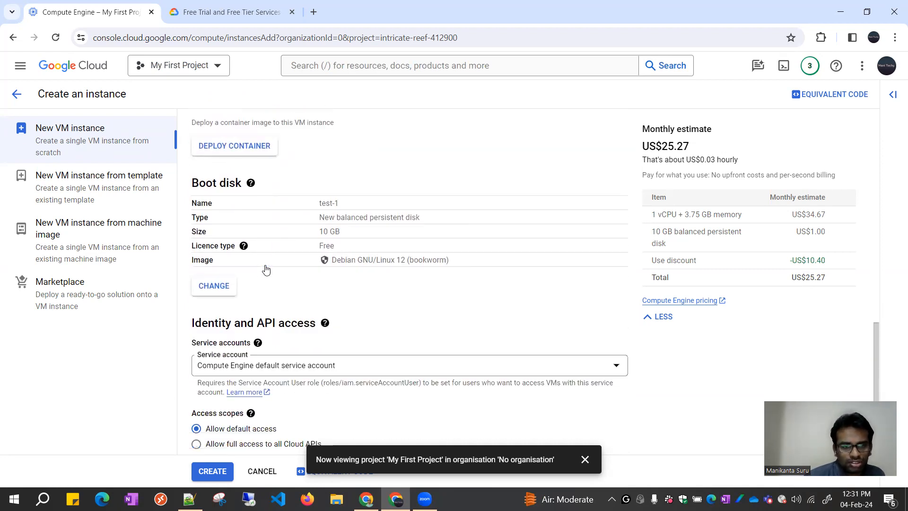
Step: Change the boot disk to an Ubuntu 20.04 LTS image with a size of 30 GB
{"action": "left_click", "coordinate": [223, 293]}
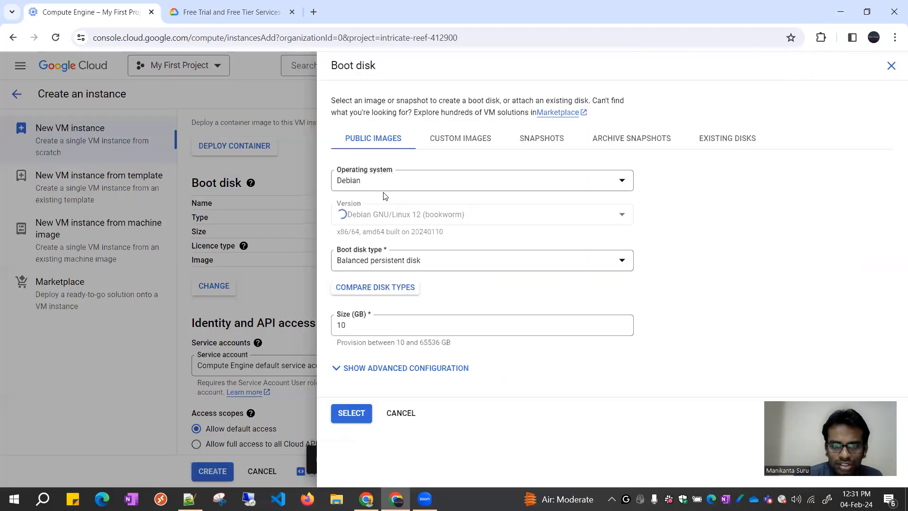
{"action": "left_click", "coordinate": [388, 182]}
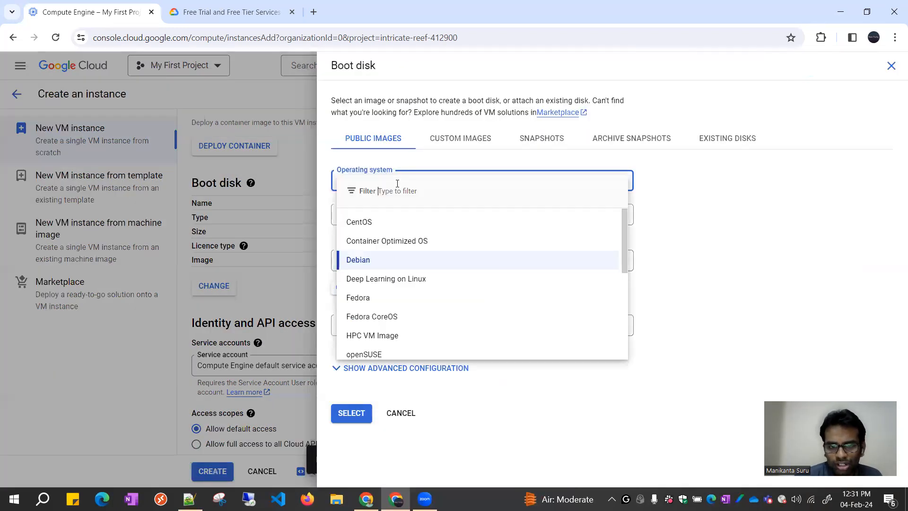
{"action": "scroll", "coordinate": [419, 265], "scroll_direction": "down", "scroll_amount": 5}
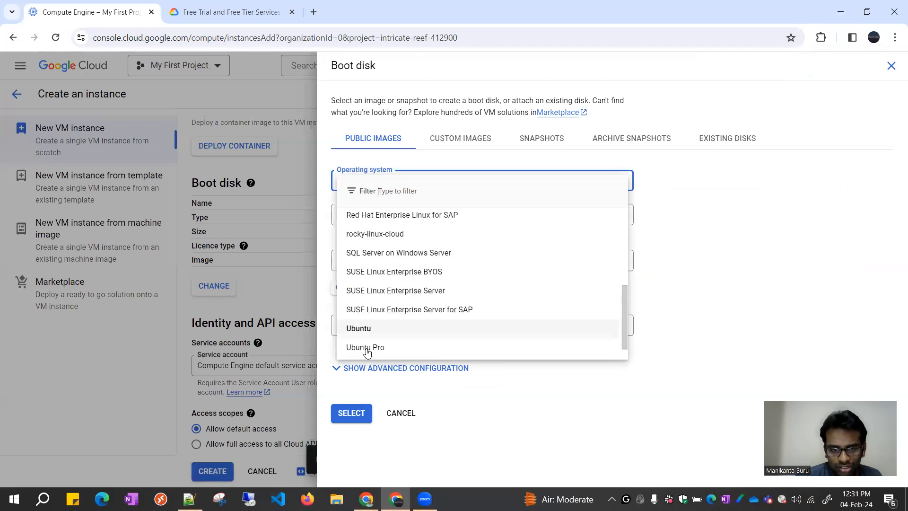
{"action": "left_click", "coordinate": [367, 333]}
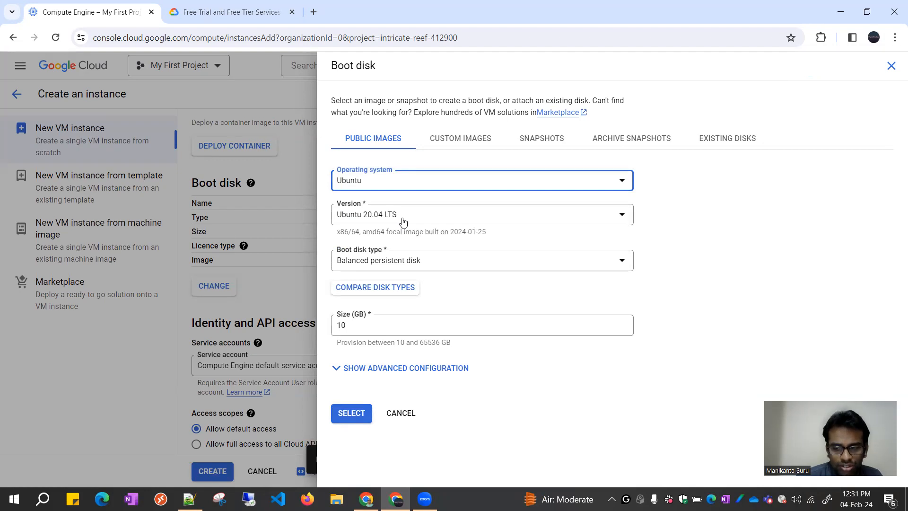
{"action": "left_click", "coordinate": [364, 329]}
{"action": "key", "text": "BackSpace"}
{"action": "key", "text": "BackSpace"}
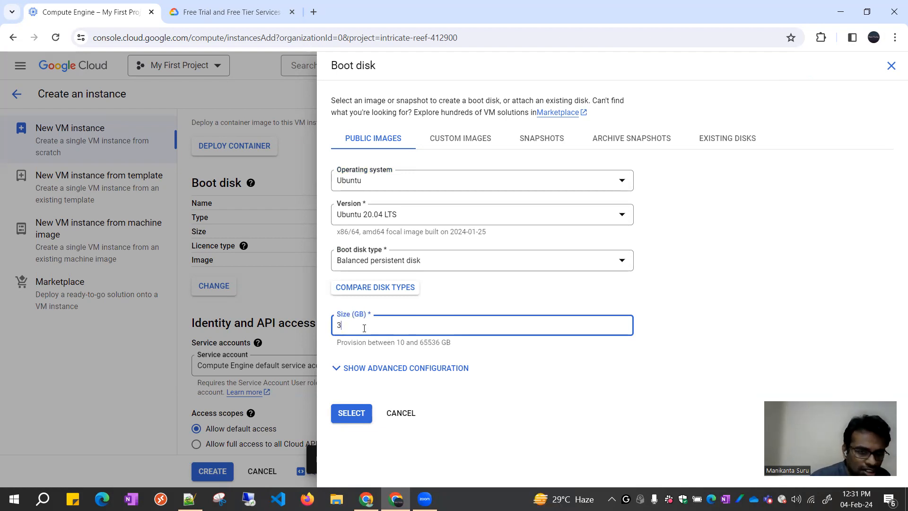
{"action": "left_click", "coordinate": [355, 416]}
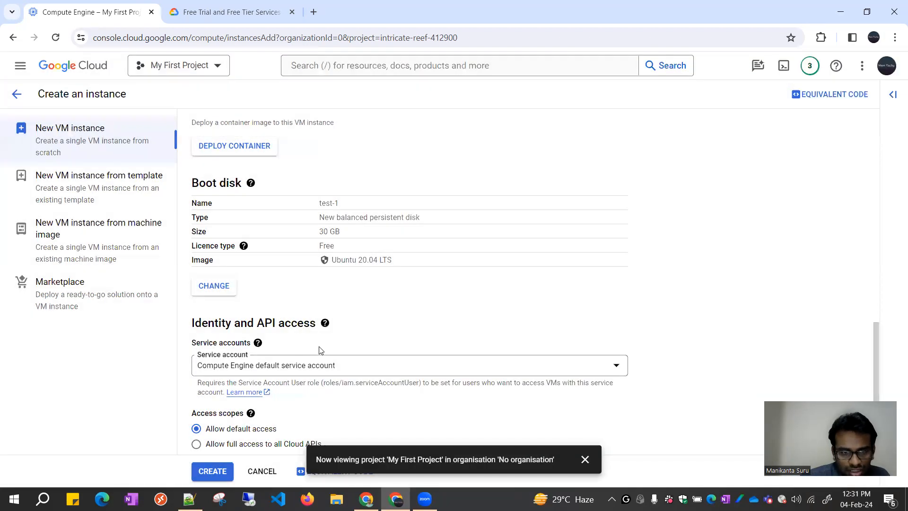
Step: Allow HTTP and HTTPS traffic in the firewall settings, leave load balancer health checks off, and dismiss the project notification
{"action": "scroll", "coordinate": [320, 350], "scroll_direction": "down", "scroll_amount": 3}
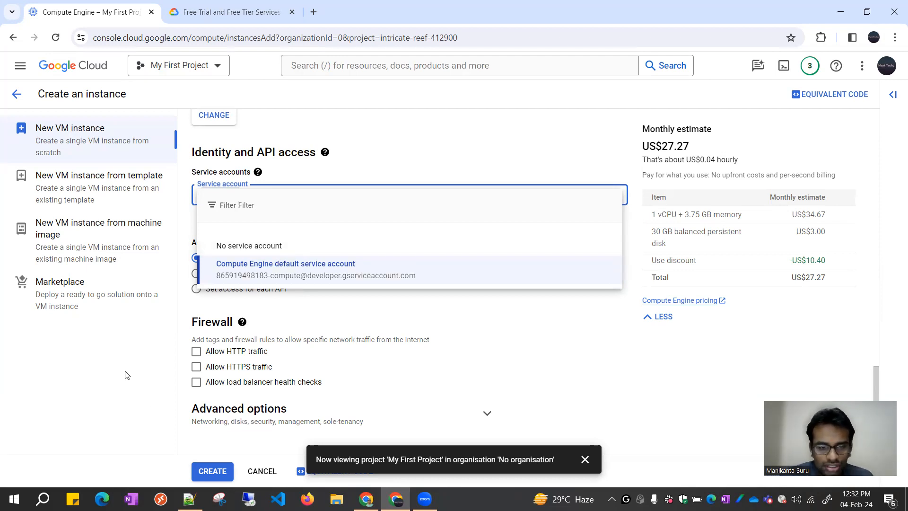
{"action": "left_click", "coordinate": [200, 380]}
{"action": "left_click", "coordinate": [236, 357]}
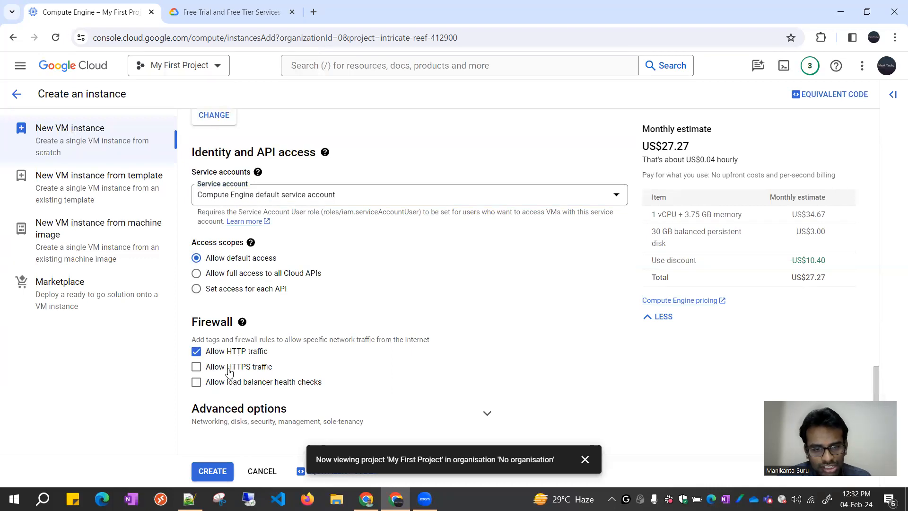
{"action": "left_click", "coordinate": [230, 370]}
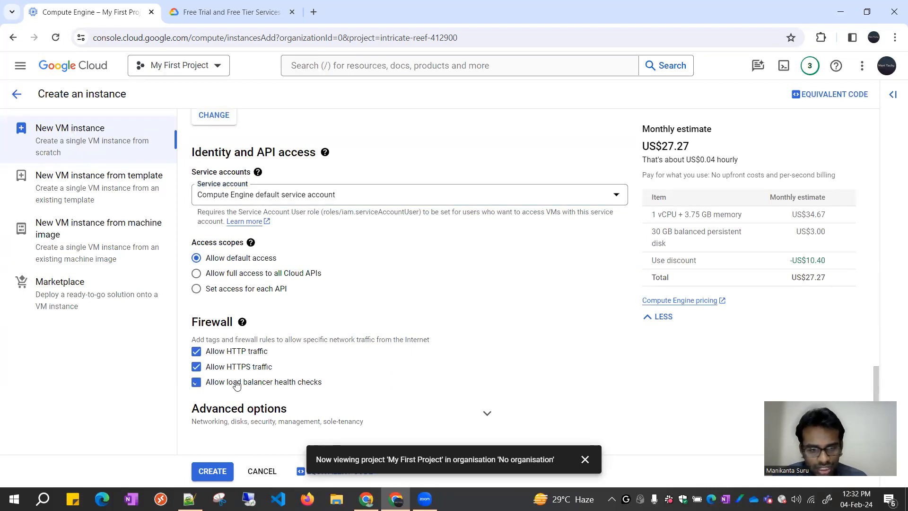
{"action": "left_click", "coordinate": [231, 370]}
{"action": "left_click", "coordinate": [229, 370]}
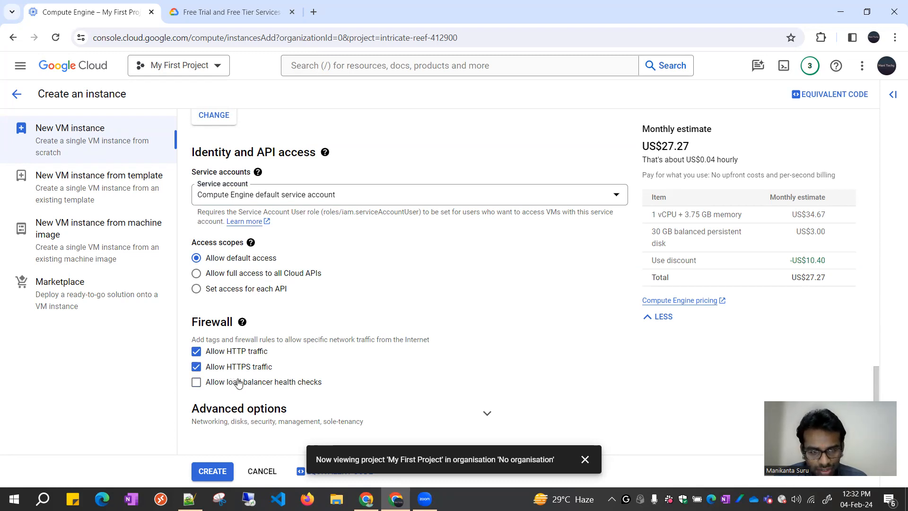
{"action": "left_click", "coordinate": [587, 460]}
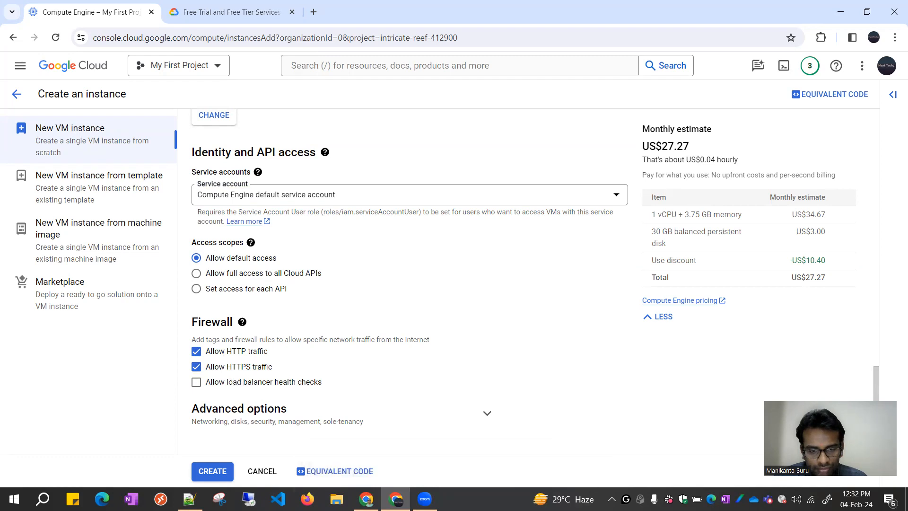
Step: Review the whole instance form and browse the Compute-optimised and Storage optimised machine families, returning to General purpose
{"action": "left_click", "coordinate": [205, 473]}
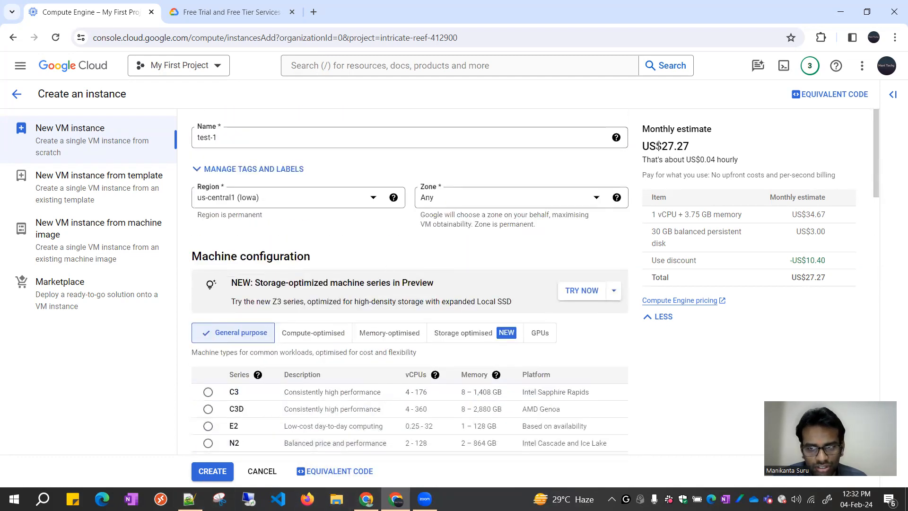
{"action": "scroll", "coordinate": [704, 279], "scroll_direction": "down", "scroll_amount": 15}
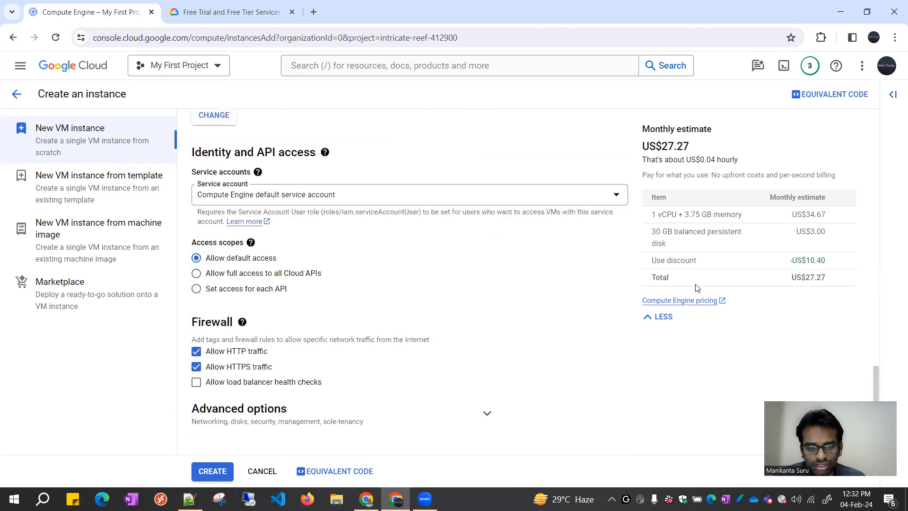
{"action": "scroll", "coordinate": [527, 371], "scroll_direction": "up", "scroll_amount": 15}
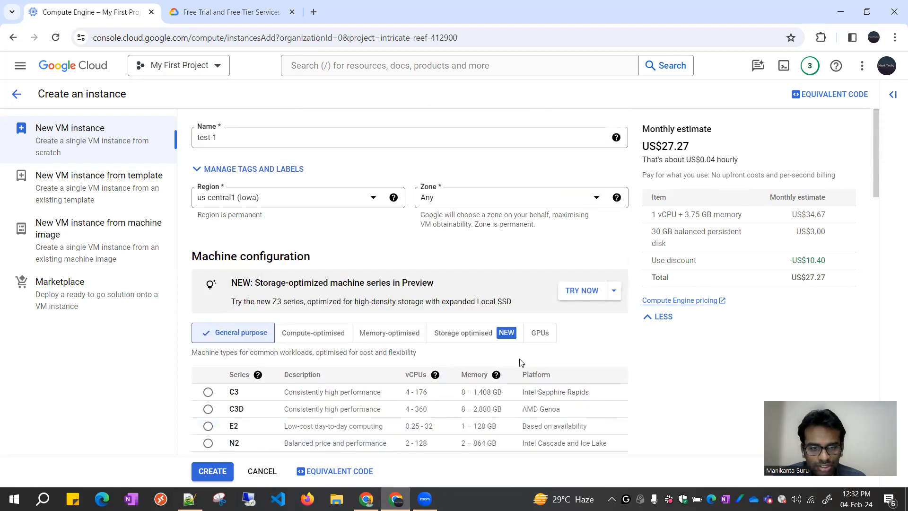
{"action": "scroll", "coordinate": [521, 362], "scroll_direction": "down", "scroll_amount": 3}
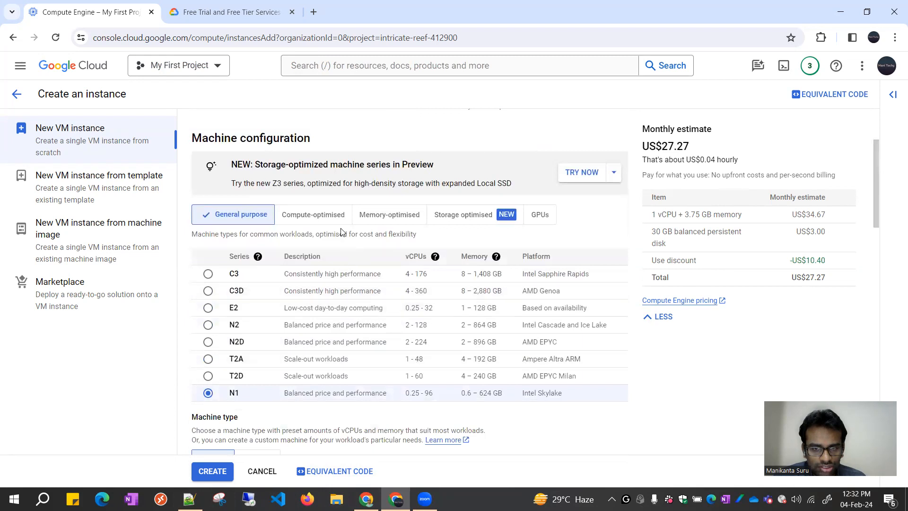
{"action": "left_click", "coordinate": [327, 221]}
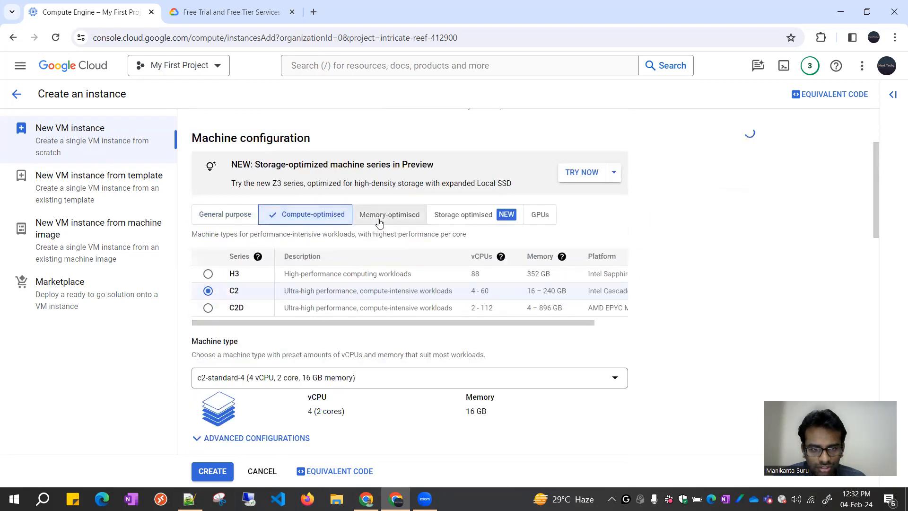
{"action": "left_click", "coordinate": [522, 216]}
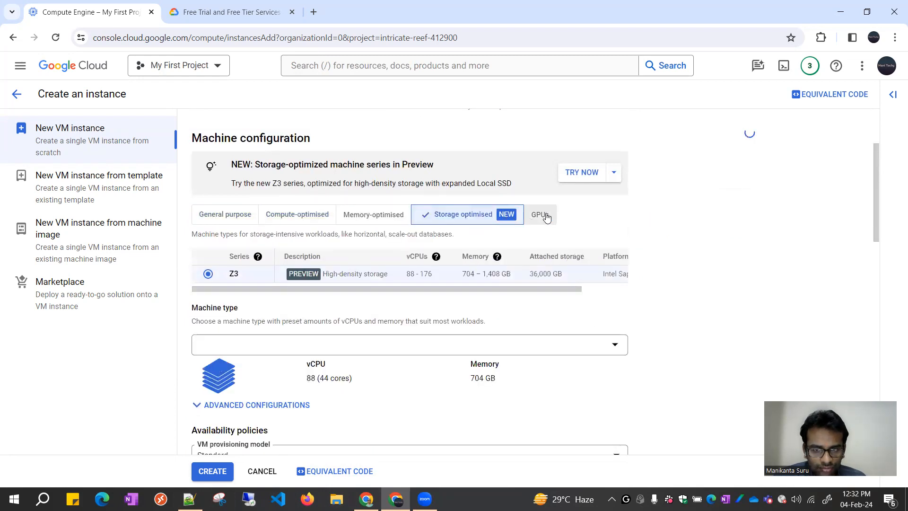
{"action": "left_click", "coordinate": [223, 218]}
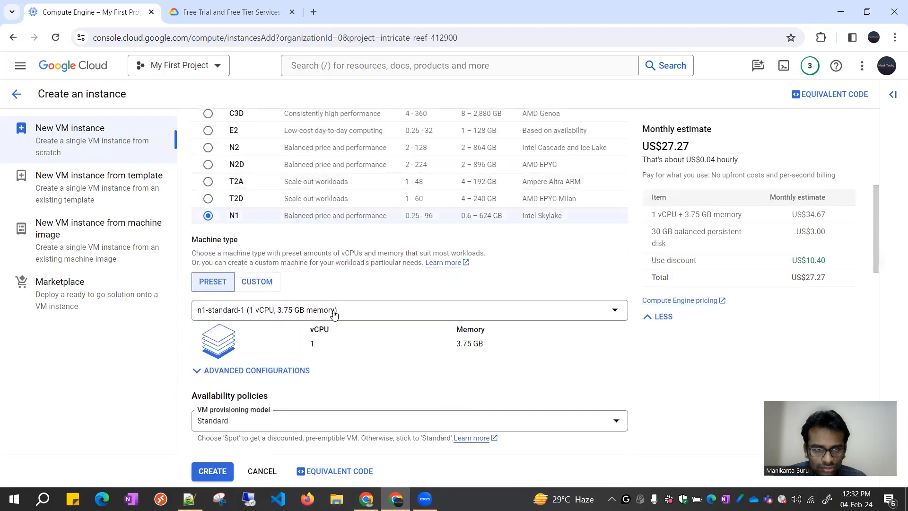
Step: Recheck the settings of the test-1 instance and create the VM
{"action": "scroll", "coordinate": [339, 318], "scroll_direction": "up", "scroll_amount": 5}
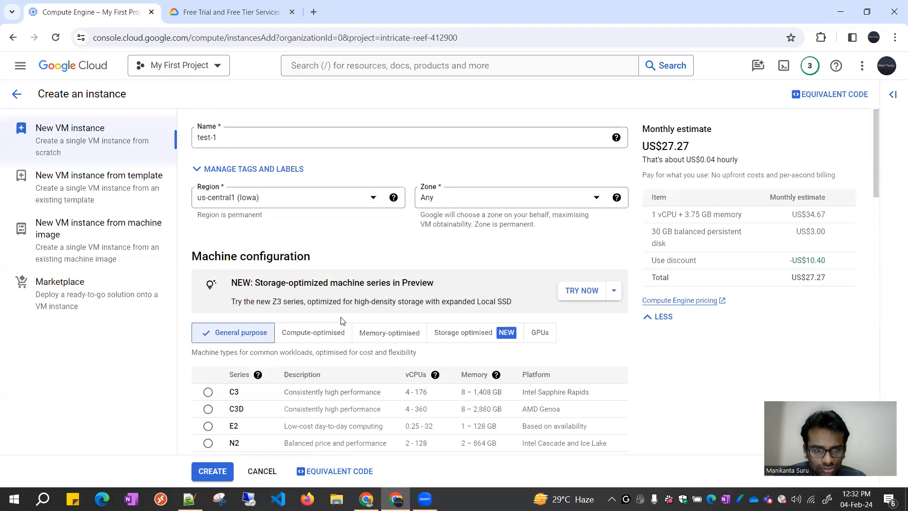
{"action": "scroll", "coordinate": [344, 320], "scroll_direction": "down", "scroll_amount": 6}
{"action": "scroll", "coordinate": [363, 420], "scroll_direction": "down", "scroll_amount": 5}
{"action": "left_click", "coordinate": [213, 472]}
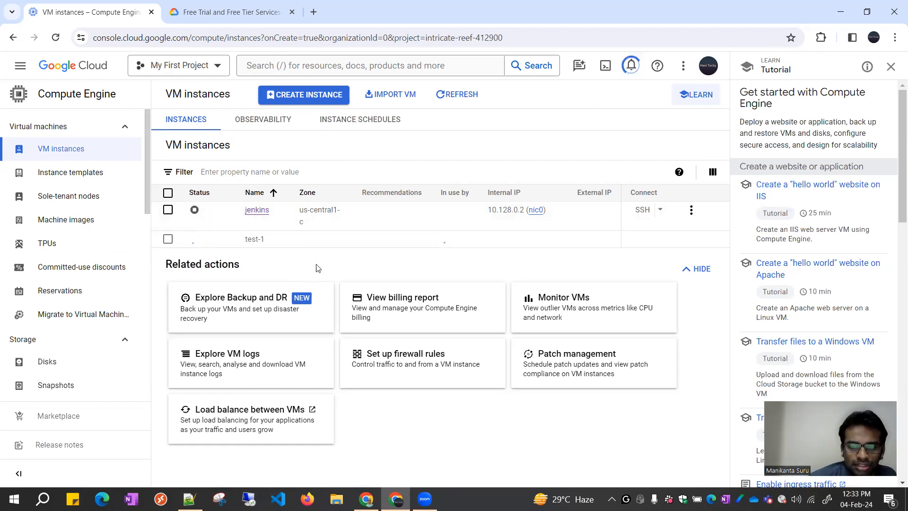
Step: Check the creation progress of test-1 in the notifications and refresh the VM instances list
{"action": "left_click", "coordinate": [631, 65]}
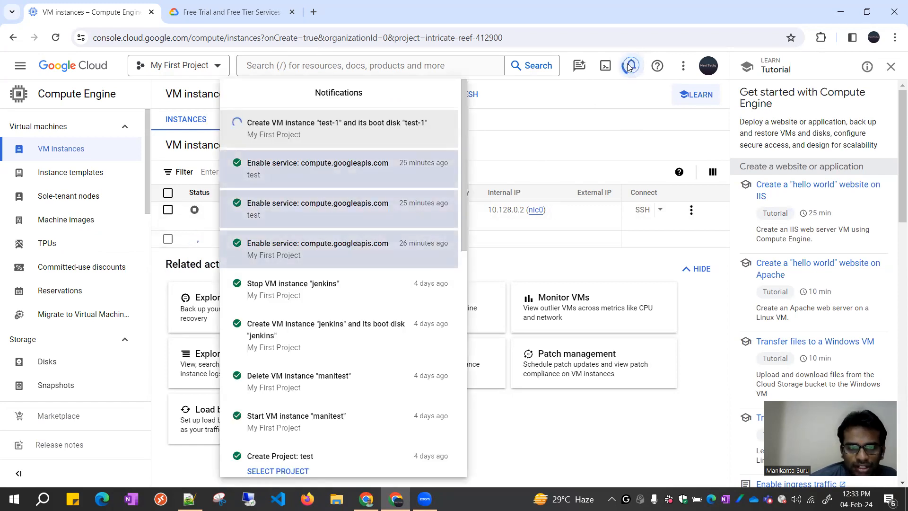
{"action": "left_click", "coordinate": [468, 263]}
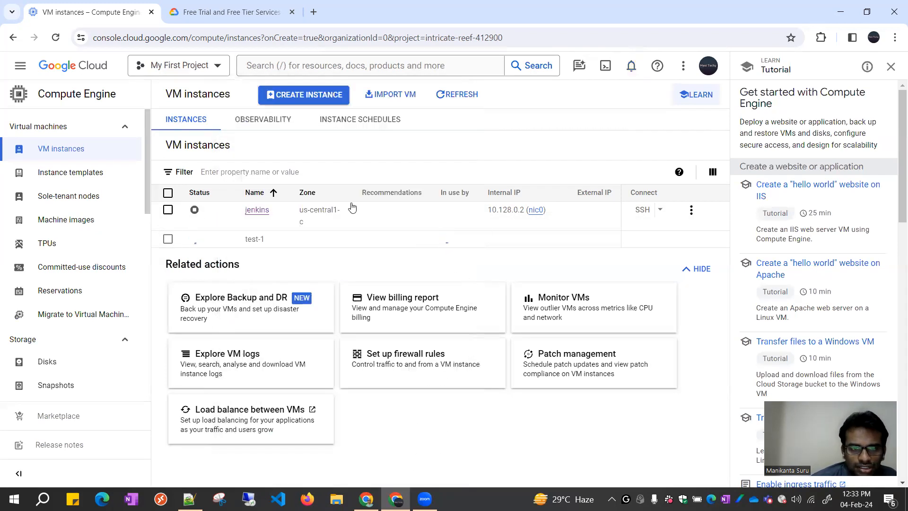
{"action": "left_click", "coordinate": [452, 96]}
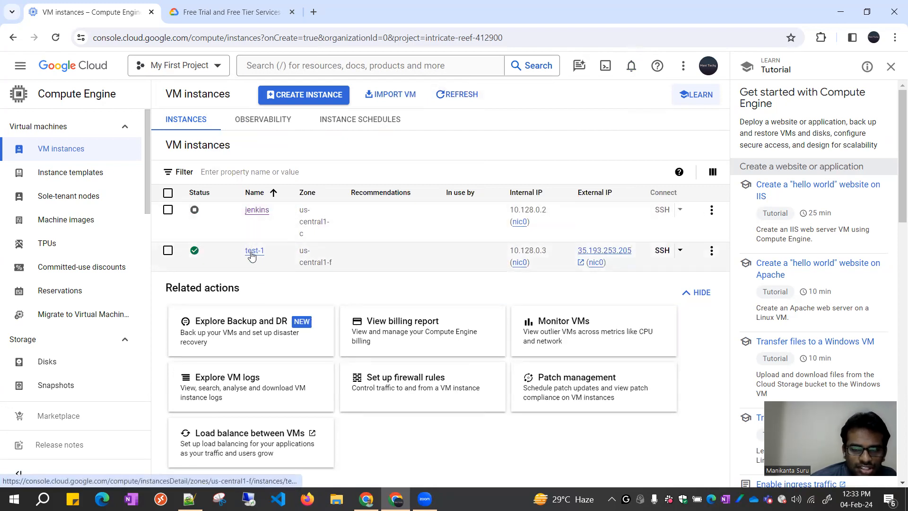
Step: Open an SSH session to test-1 in a browser window and authorise the connection
{"action": "left_click", "coordinate": [677, 251]}
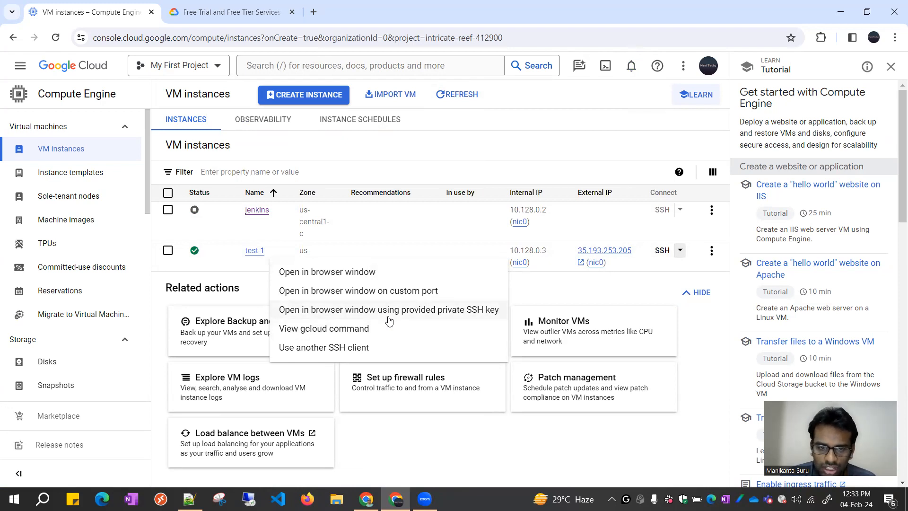
{"action": "left_click", "coordinate": [363, 278]}
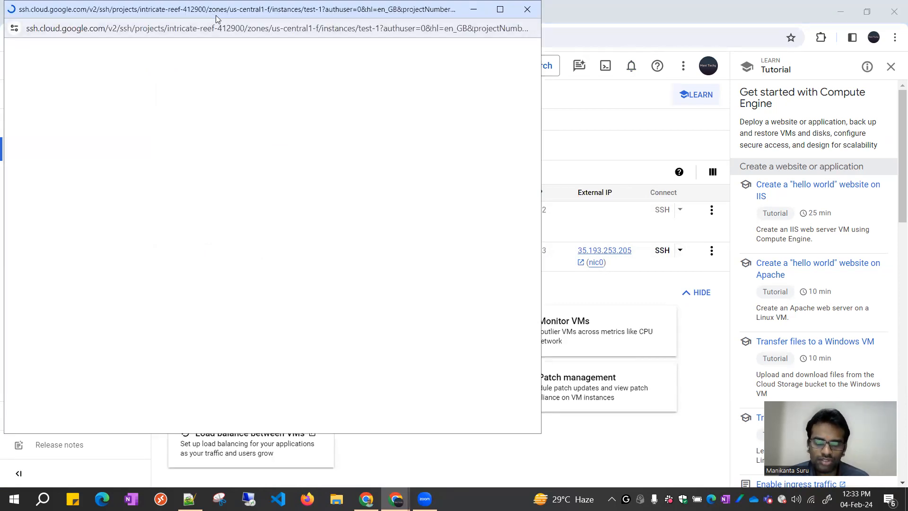
{"action": "left_click_drag", "start_coordinate": [217, 19], "coordinate": [504, 51]}
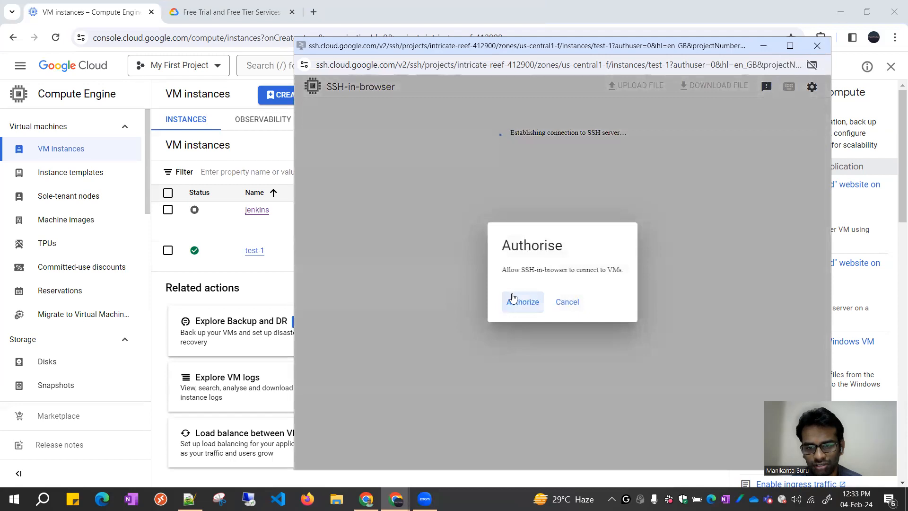
{"action": "left_click", "coordinate": [512, 302]}
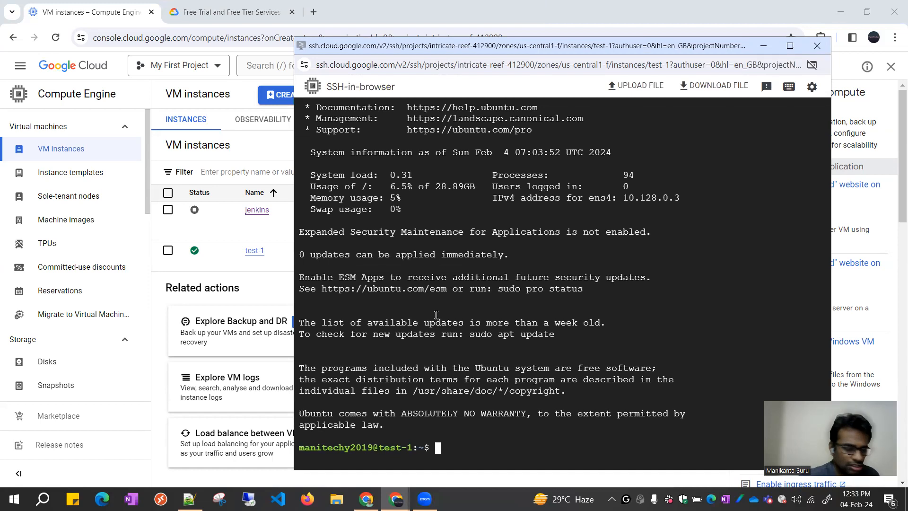
Step: Check that the SSH terminal prompt of test-1 responds by submitting four empty command lines
{"action": "key", "text": "Return"}
{"action": "key", "text": "Return"}
{"action": "key", "text": "Return"}
{"action": "key", "text": "Return"}
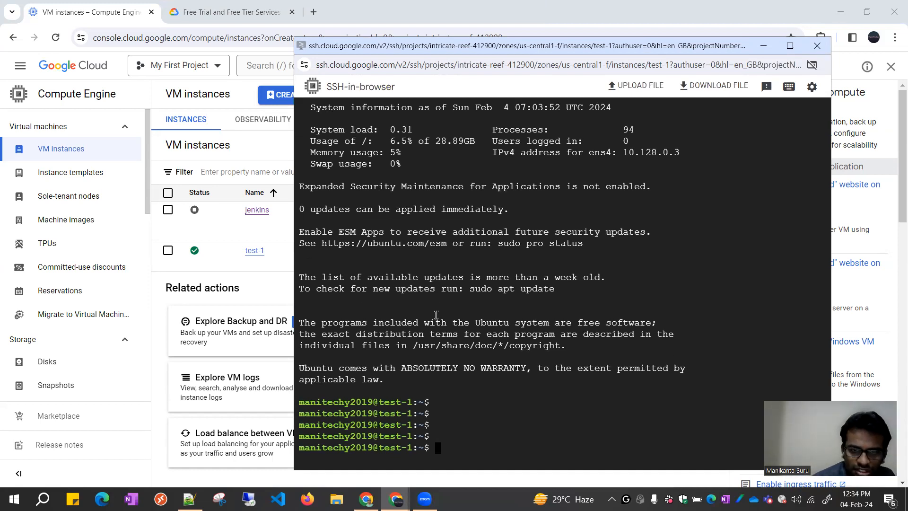
{"action": "double_click", "coordinate": [476, 417]}
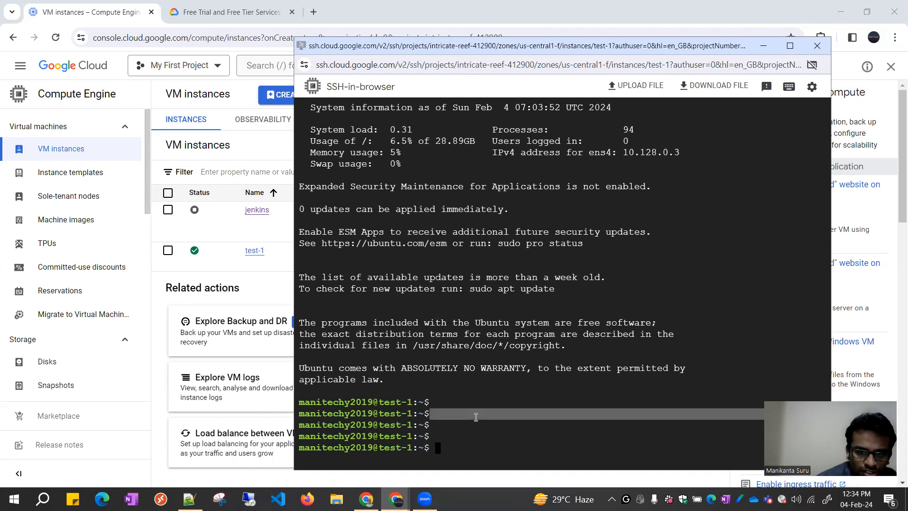
{"action": "left_click", "coordinate": [476, 416]}
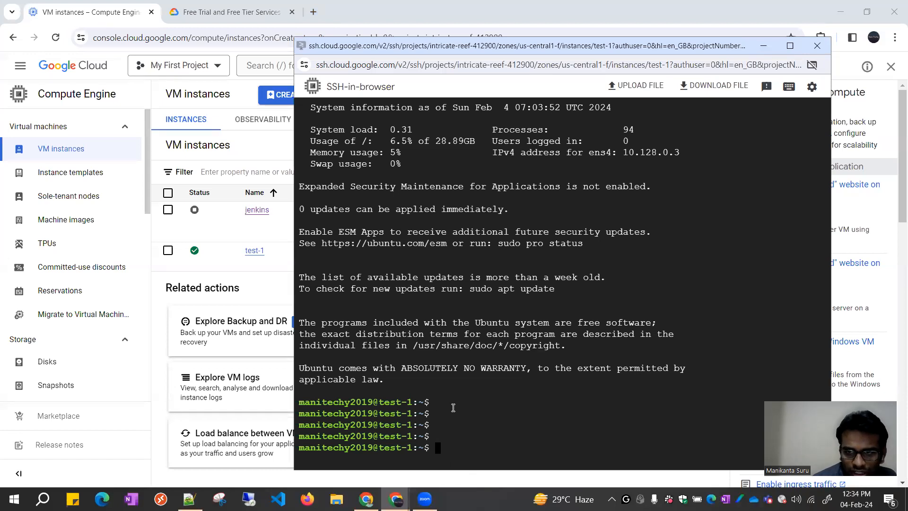
Step: Try to run the command sudo apt install upadate in the SSH terminal of test-1
{"action": "type", "text": "sudo"}
{"action": "key", "text": "BackSpace"}
{"action": "key", "text": "BackSpace"}
{"action": "type", "text": "do apt"}
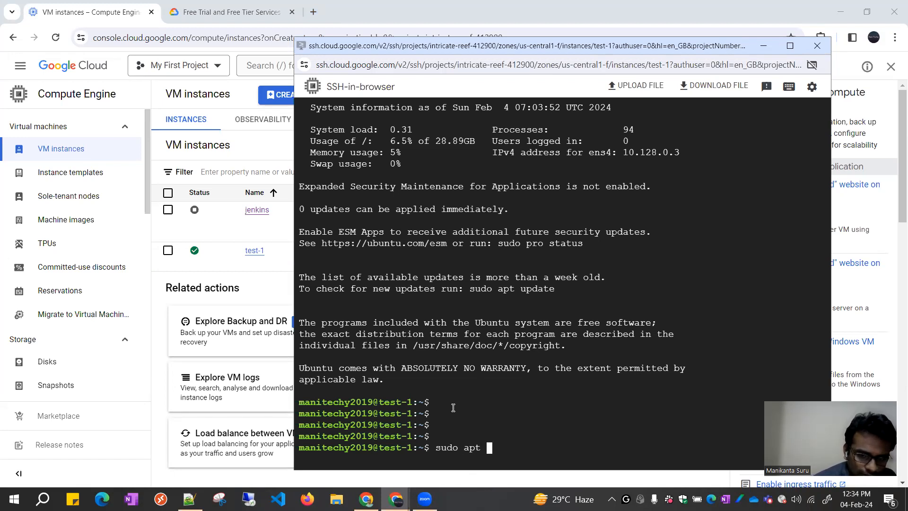
{"action": "type", "text": " instal"}
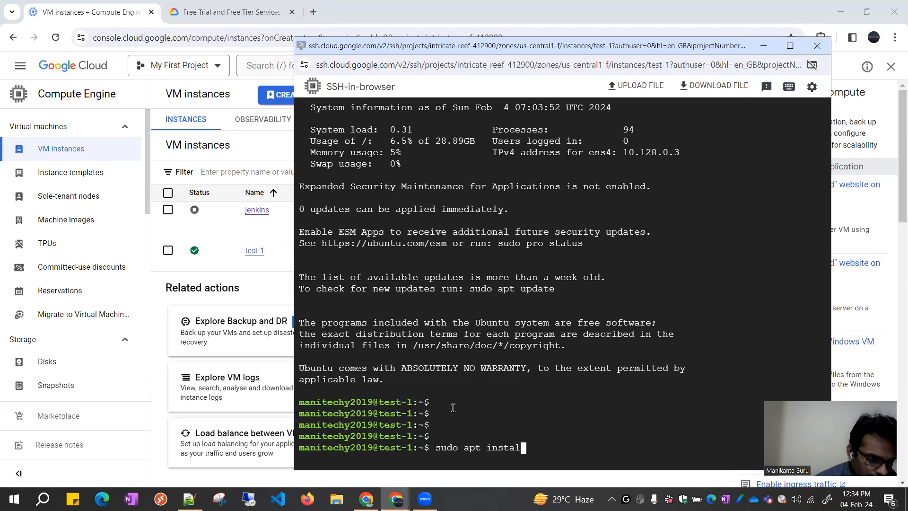
{"action": "type", "text": "l upadte"}
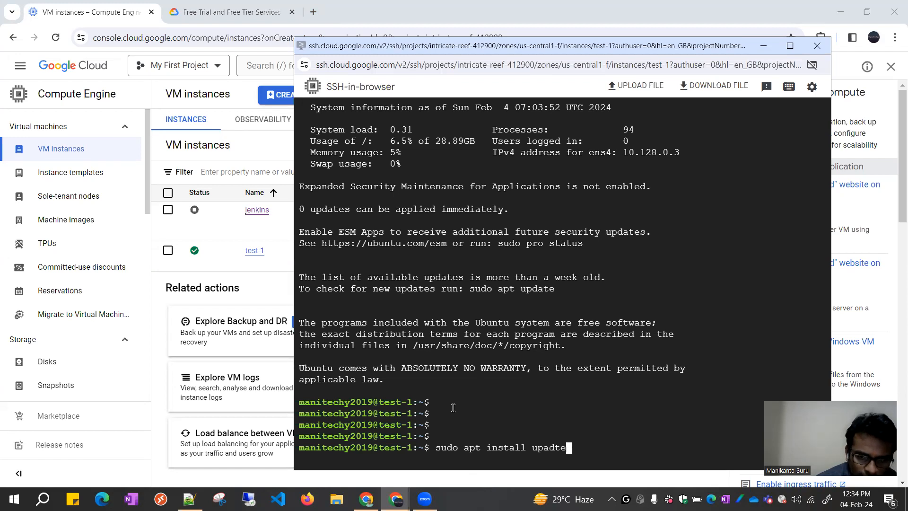
{"action": "key", "text": "BackSpace"}
{"action": "key", "text": "BackSpace"}
{"action": "type", "text": "ate"}
{"action": "key", "text": "Return"}
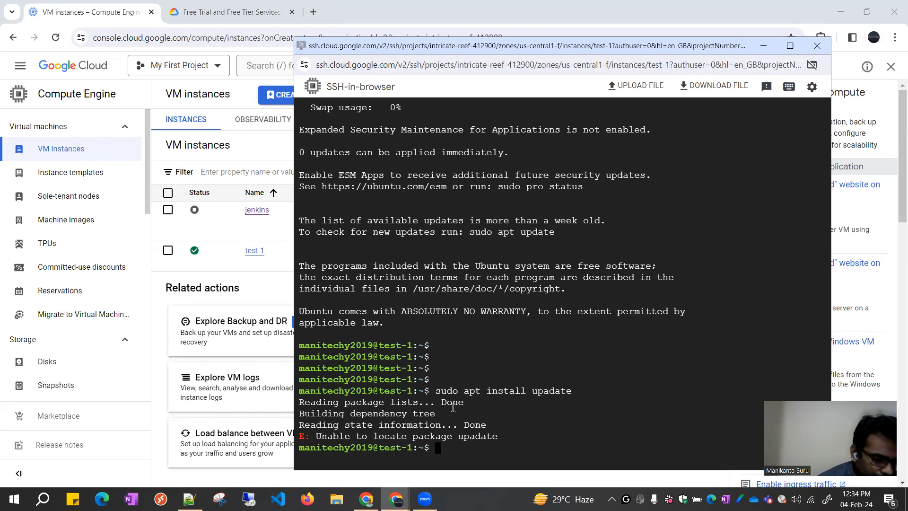
{"action": "type", "text": "clea"}
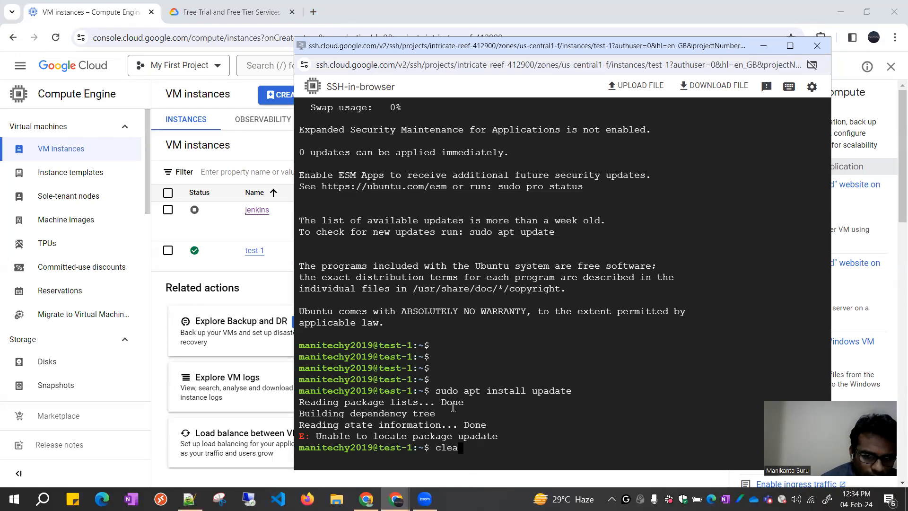
{"action": "key", "text": "BackSpace"}
{"action": "key", "text": "BackSpace"}
{"action": "key", "text": "BackSpace"}
{"action": "key", "text": "BackSpace"}
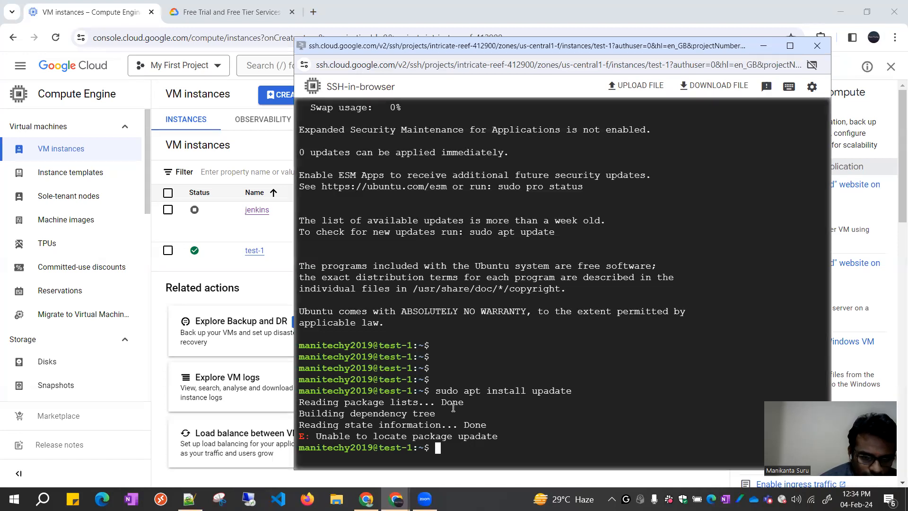
Step: Remove the word install from the previous command and try to run sudo apt upadate
{"action": "key", "text": "Up"}
{"action": "key", "text": "Left"}
{"action": "key", "text": "Left"}
{"action": "key", "text": "Left"}
{"action": "key", "text": "Left"}
{"action": "key", "text": "Left"}
{"action": "key", "text": "Left"}
{"action": "key", "text": "Left"}
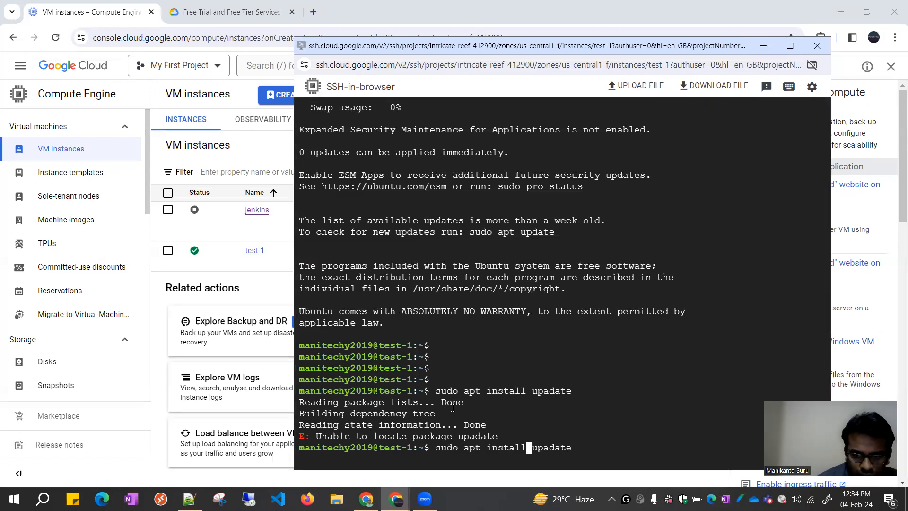
{"action": "key", "text": "BackSpace"}
{"action": "key", "text": "BackSpace"}
{"action": "key", "text": "BackSpace"}
{"action": "key", "text": "BackSpace"}
{"action": "key", "text": "BackSpace"}
{"action": "key", "text": "BackSpace"}
{"action": "key", "text": "BackSpace"}
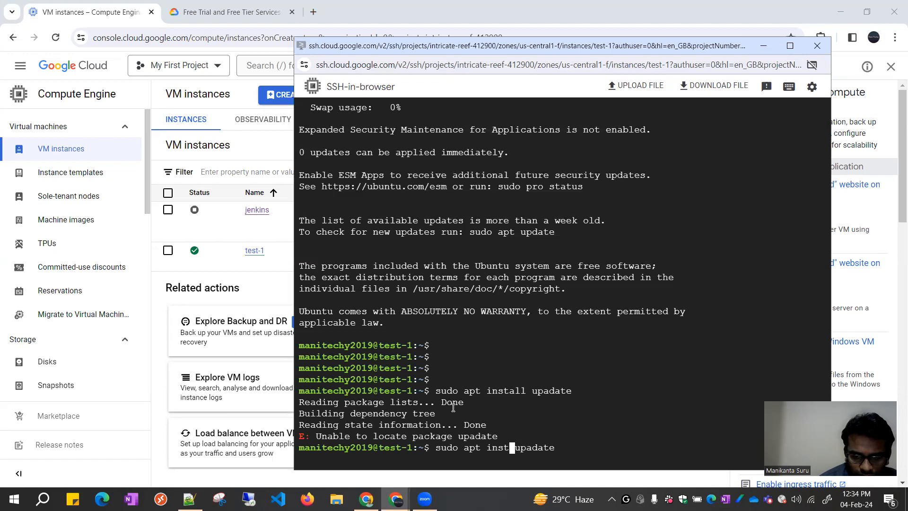
{"action": "key", "text": "BackSpace"}
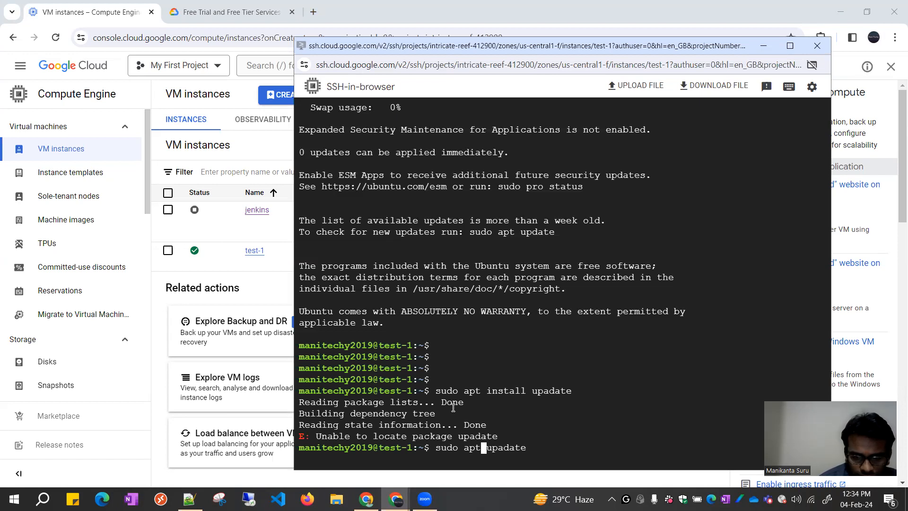
{"action": "key", "text": "Return"}
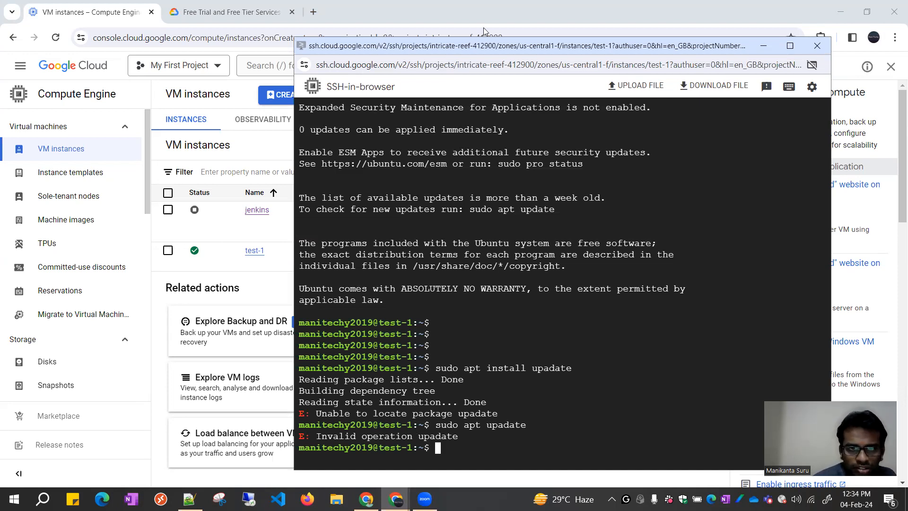
Step: Search Google in a new browser tab for "sudo update command" and read the freeCodeCamp article on sudo apt-get update vs upgrade
{"action": "left_click", "coordinate": [224, 17]}
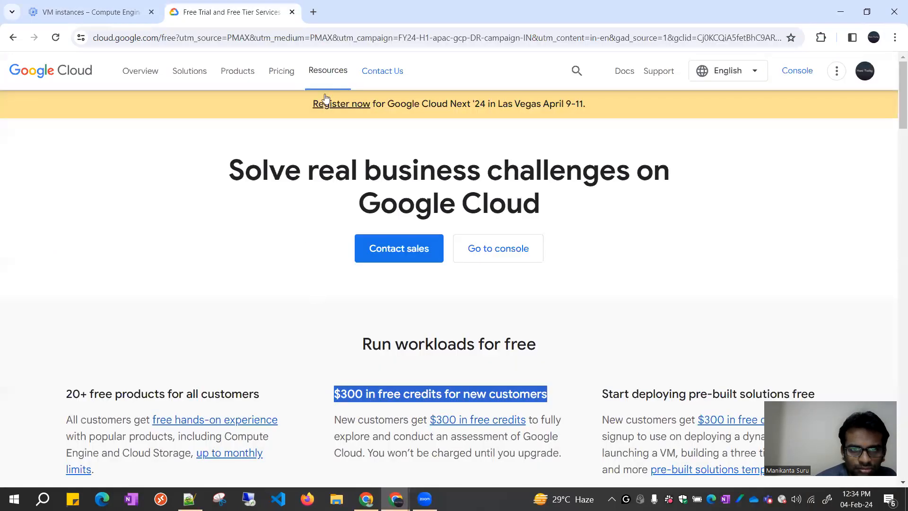
{"action": "key", "text": "ctrl+t"}
{"action": "type", "text": "www.google.com"}
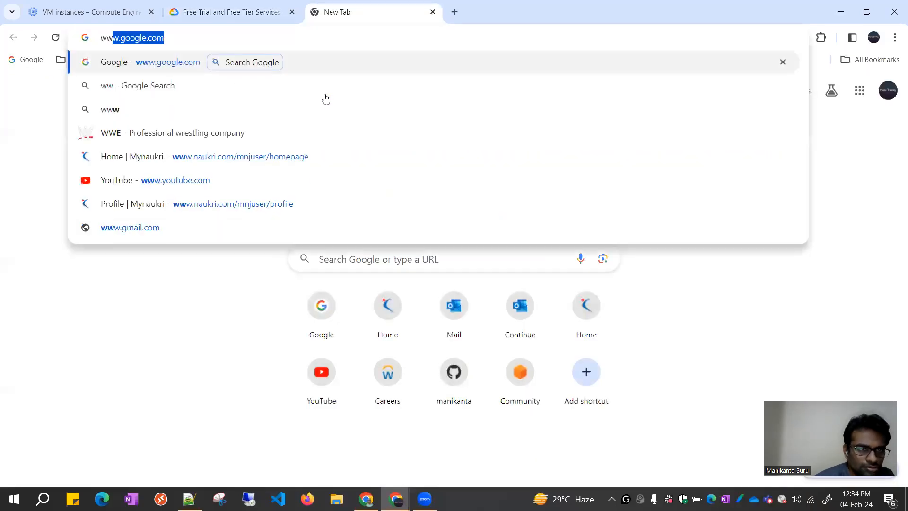
{"action": "key", "text": "Return"}
{"action": "type", "text": "a"}
{"action": "key", "text": "BackSpace"}
{"action": "type", "text": "suo"}
{"action": "key", "text": "BackSpace"}
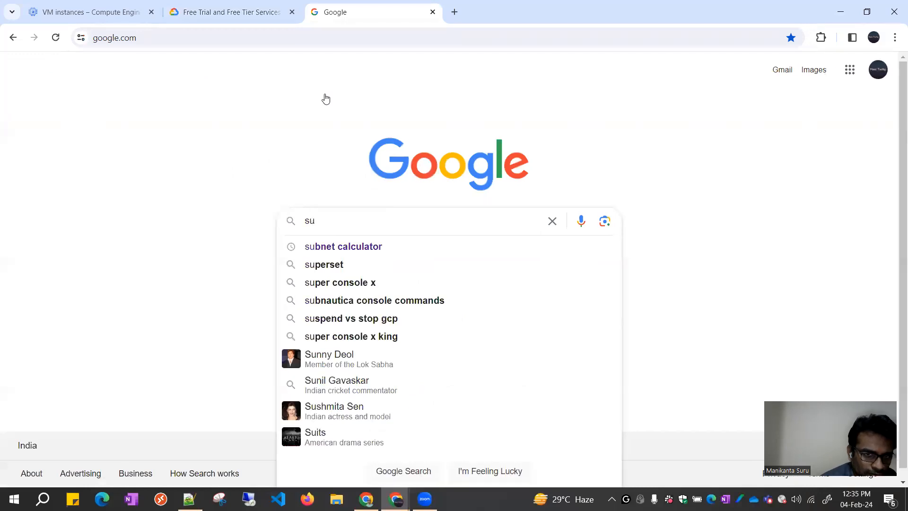
{"action": "type", "text": "do up"}
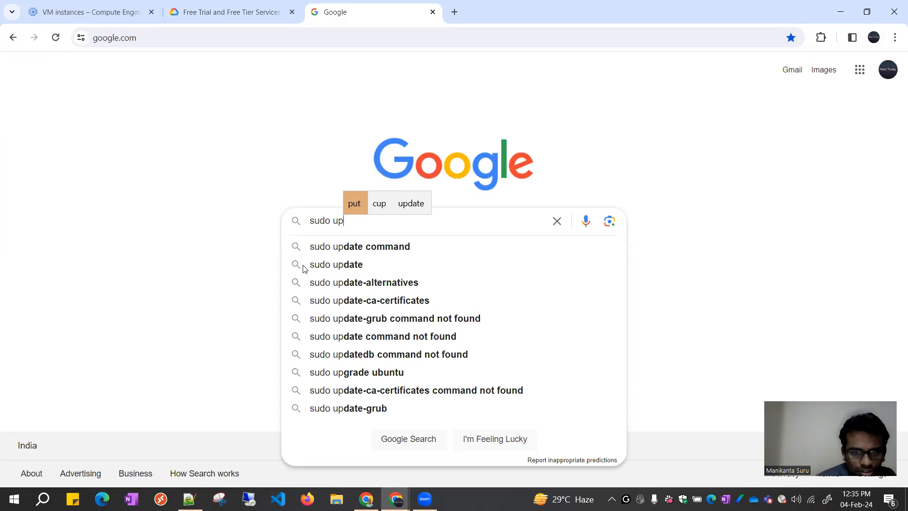
{"action": "left_click", "coordinate": [324, 249]}
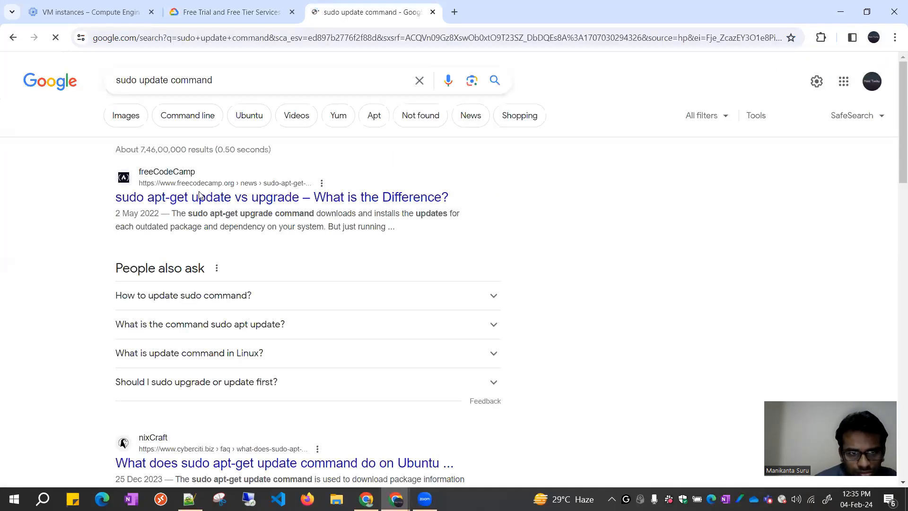
{"action": "left_click", "coordinate": [199, 196]}
{"action": "scroll", "coordinate": [320, 251], "scroll_direction": "down", "scroll_amount": 12}
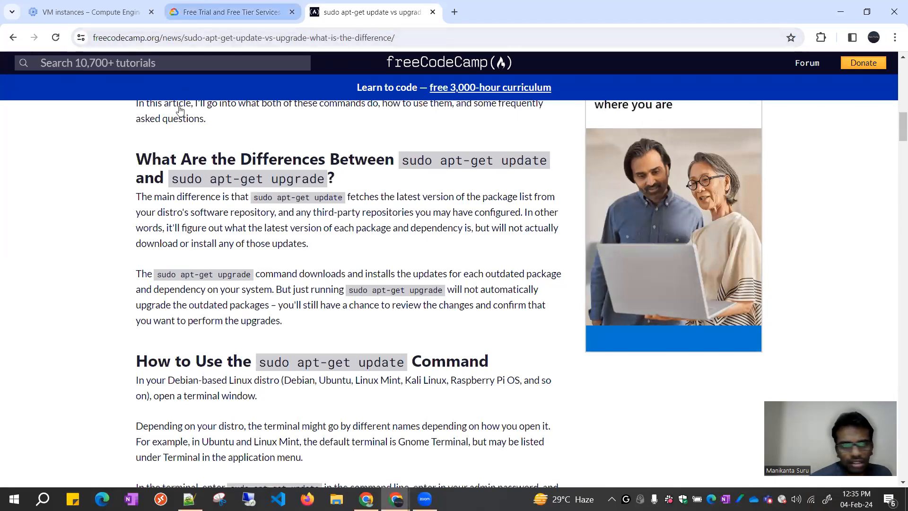
Step: Switch back to the SSH window of test-1 and move it aside to uncover more of the article
{"action": "mouse_move", "coordinate": [396, 499]}
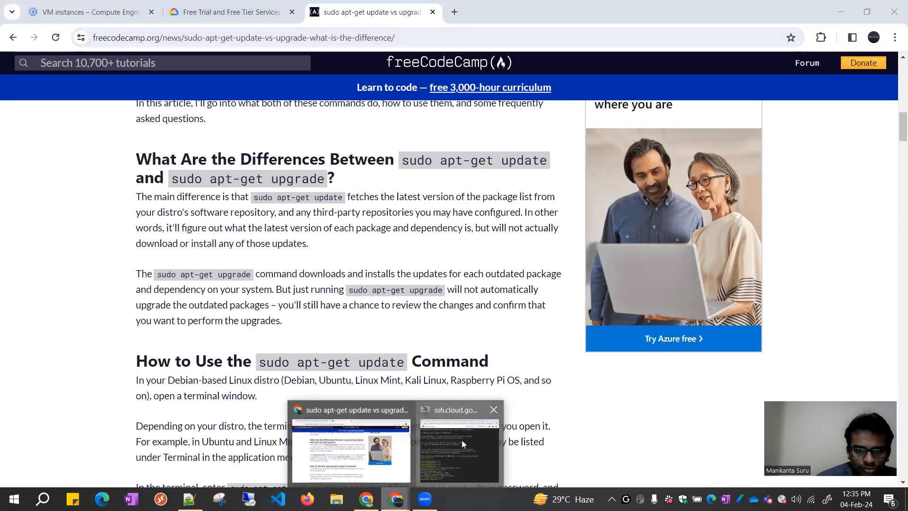
{"action": "left_click", "coordinate": [462, 440]}
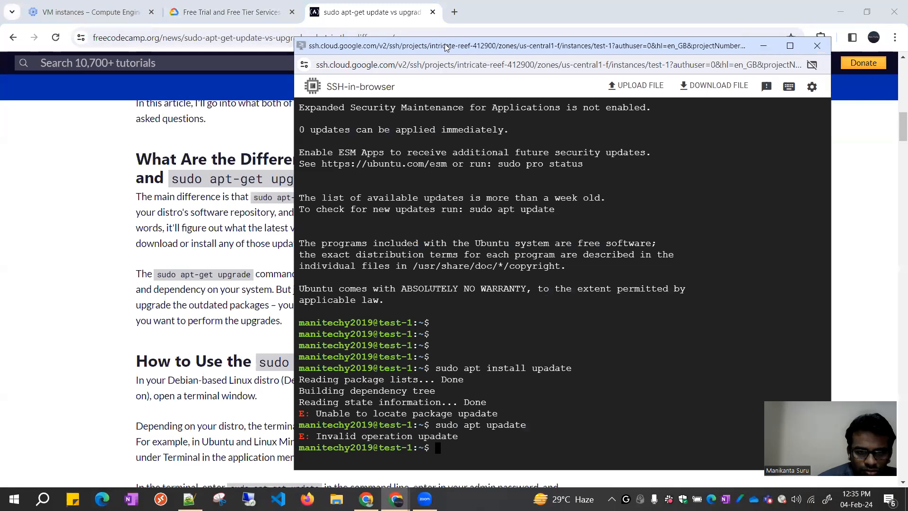
{"action": "left_click_drag", "start_coordinate": [445, 45], "coordinate": [508, 53]}
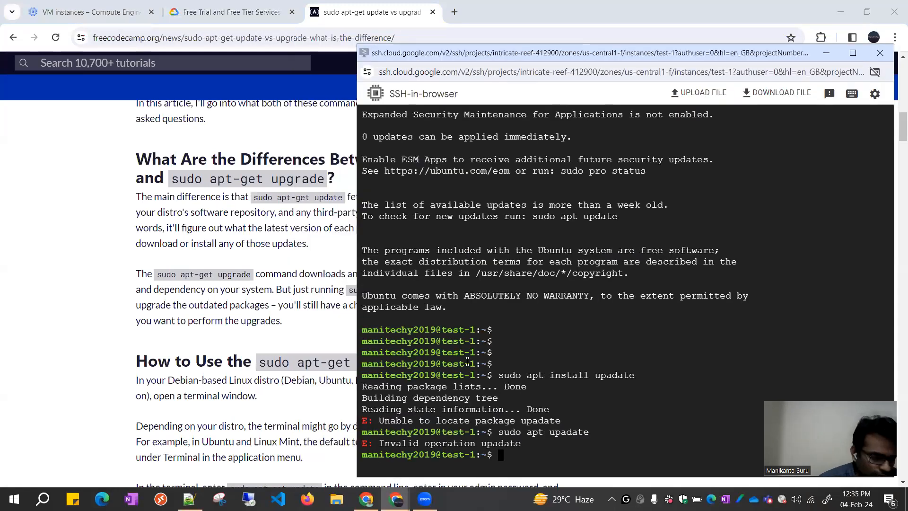
Step: Try to run the command sudo apt-get upadte in the SSH terminal
{"action": "type", "text": "suod"}
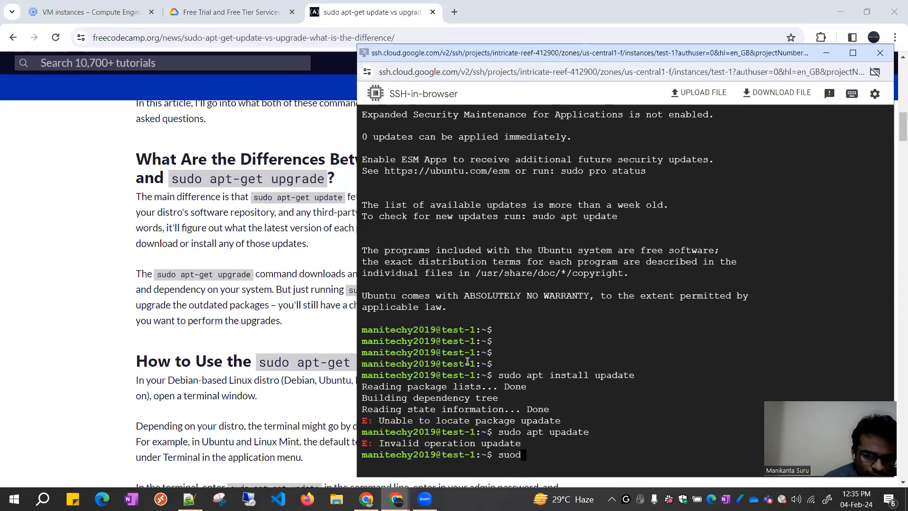
{"action": "type", "text": "o"}
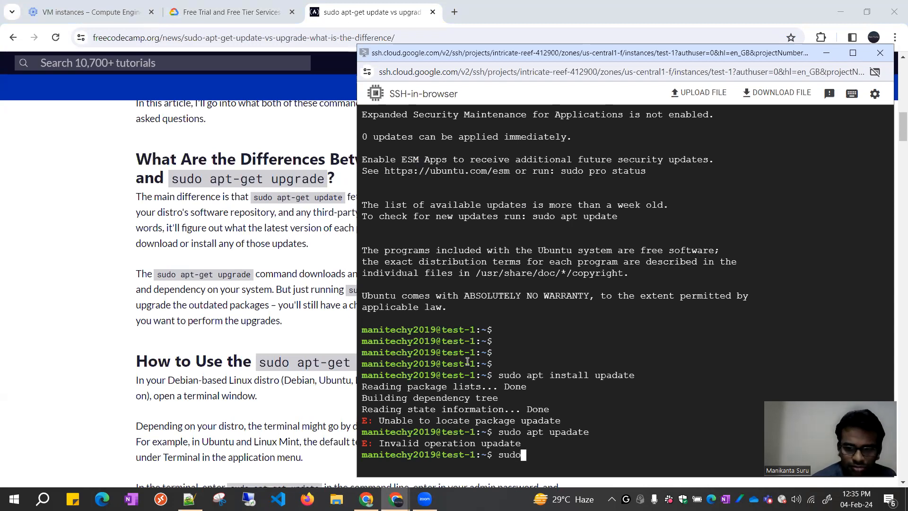
{"action": "type", "text": " apt-get"}
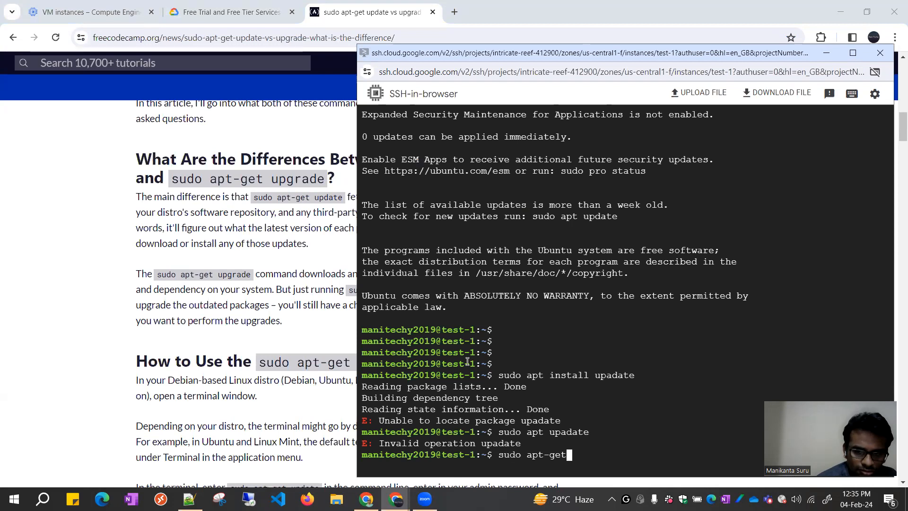
{"action": "type", "text": " updte"}
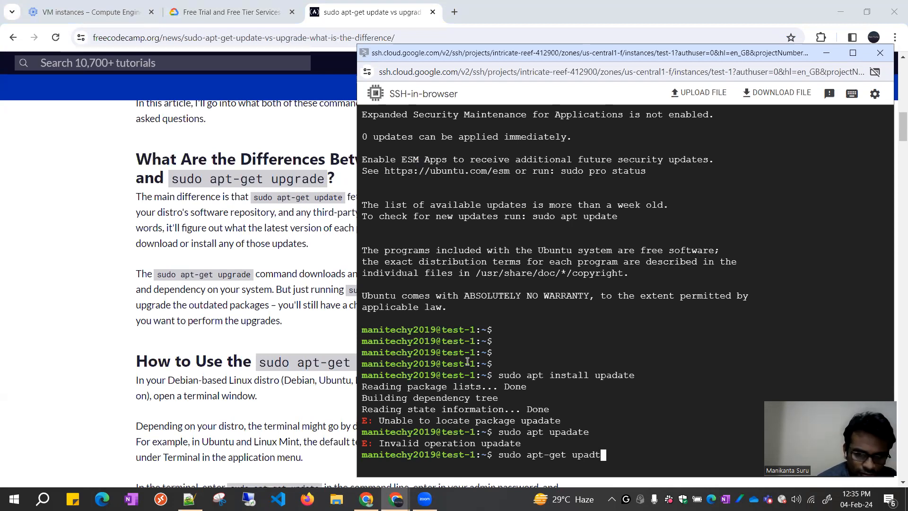
{"action": "key", "text": "Return"}
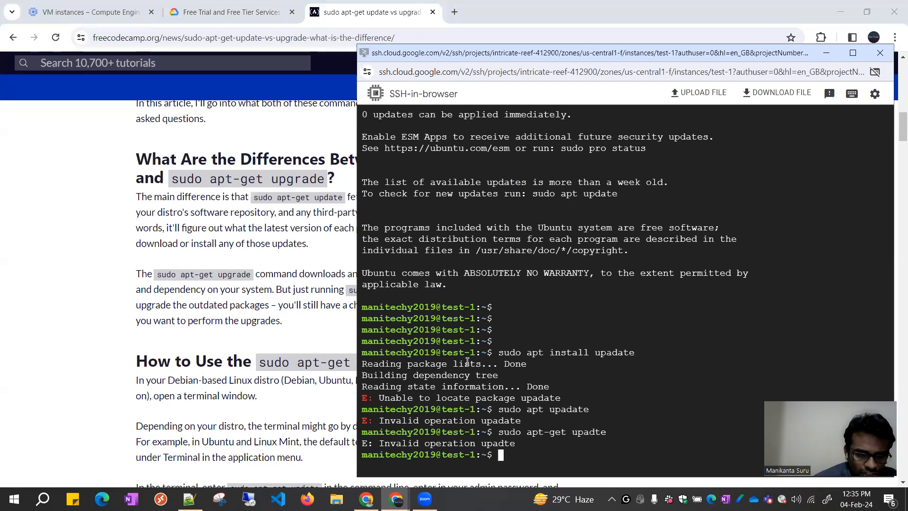
Step: Correct the spelling in the previous command and run sudo apt-get update on test-1
{"action": "key", "text": "Up"}
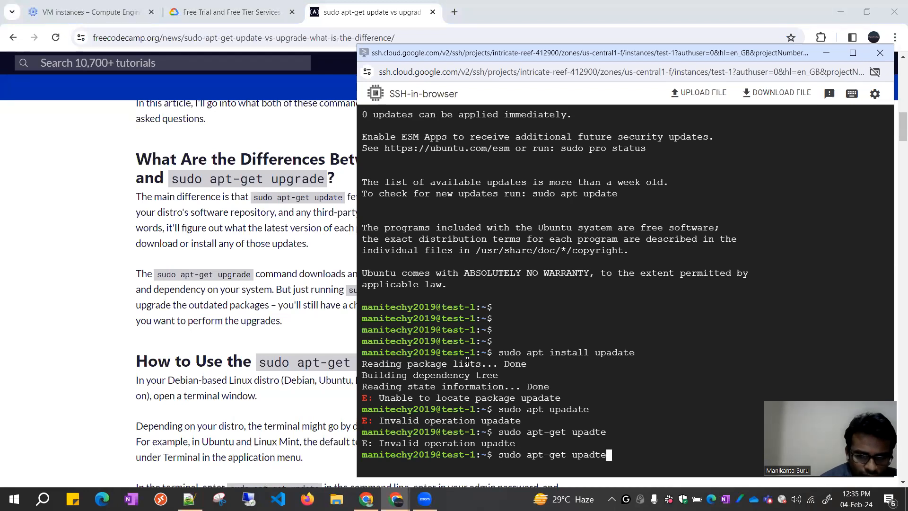
{"action": "key", "text": "BackSpace"}
{"action": "key", "text": "BackSpace"}
{"action": "key", "text": "BackSpace"}
{"action": "key", "text": "BackSpace"}
{"action": "type", "text": "date"}
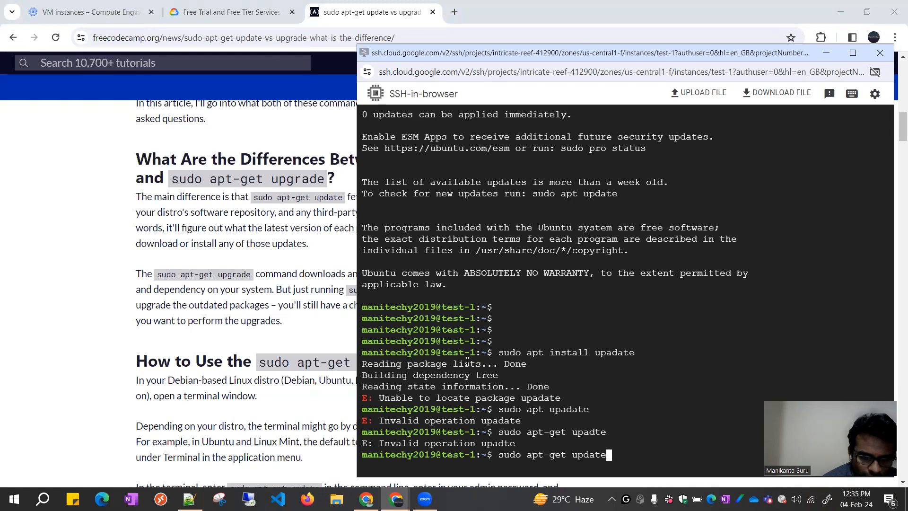
{"action": "key", "text": "Return"}
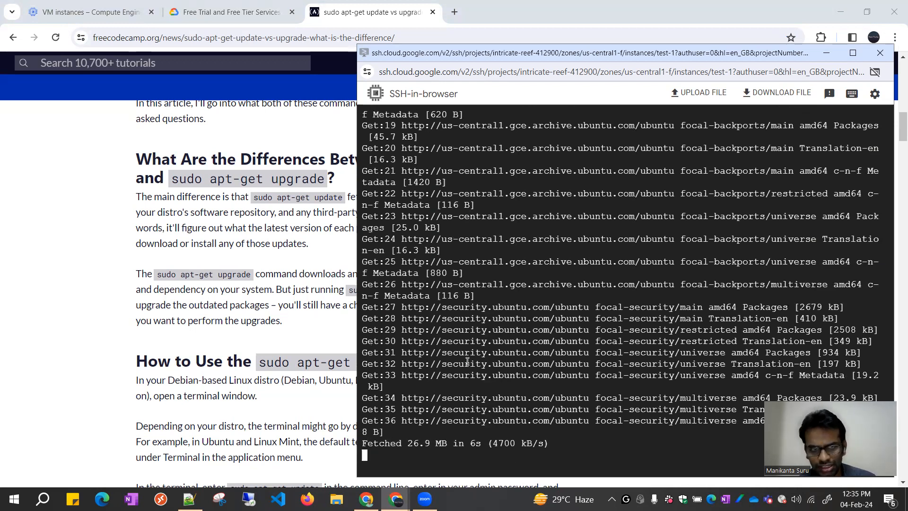
Step: Return to the Google results and search for "i want create simple website in ubuntu" instead
{"action": "left_click", "coordinate": [13, 37]}
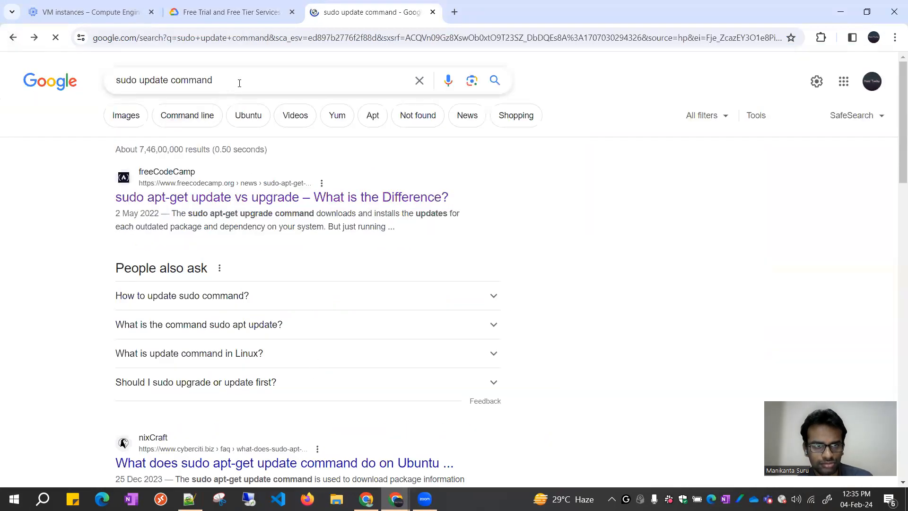
{"action": "left_click", "coordinate": [240, 82]}
{"action": "key", "text": "BackSpace"}
{"action": "key", "text": "BackSpace"}
{"action": "key", "text": "BackSpace"}
{"action": "key", "text": "BackSpace"}
{"action": "key", "text": "BackSpace"}
{"action": "key", "text": "BackSpace"}
{"action": "key", "text": "BackSpace"}
{"action": "key", "text": "BackSpace"}
{"action": "key", "text": "BackSpace"}
{"action": "key", "text": "BackSpace"}
{"action": "key", "text": "BackSpace"}
{"action": "key", "text": "BackSpace"}
{"action": "key", "text": "BackSpace"}
{"action": "key", "text": "BackSpace"}
{"action": "key", "text": "BackSpace"}
{"action": "key", "text": "BackSpace"}
{"action": "key", "text": "BackSpace"}
{"action": "key", "text": "BackSpace"}
{"action": "key", "text": "BackSpace"}
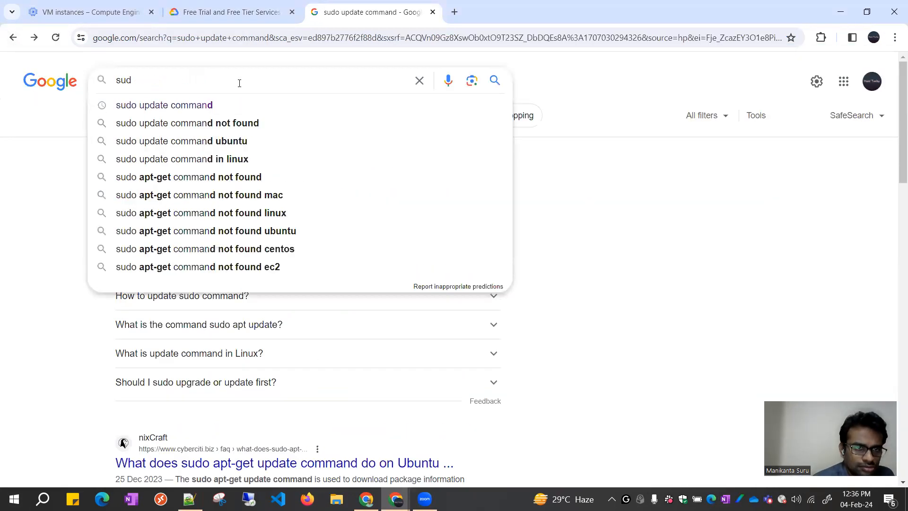
{"action": "type", "text": "i w"}
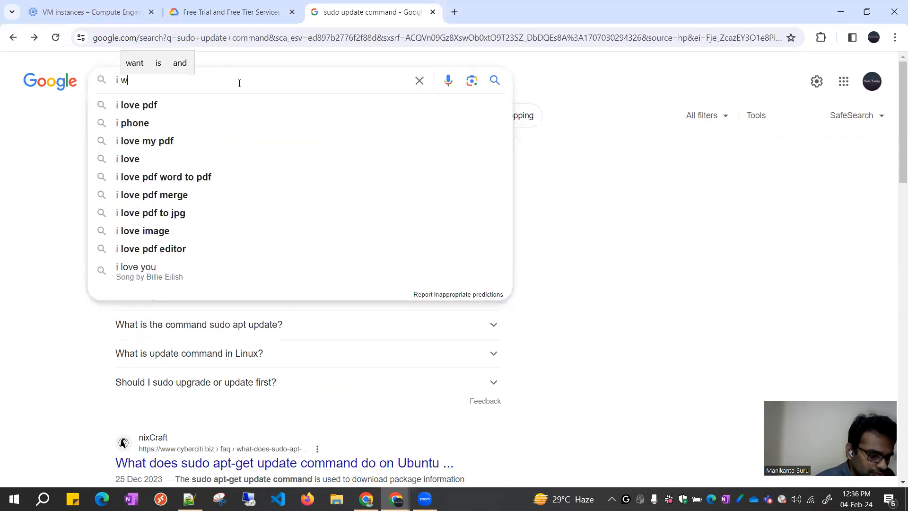
{"action": "type", "text": "ant c"}
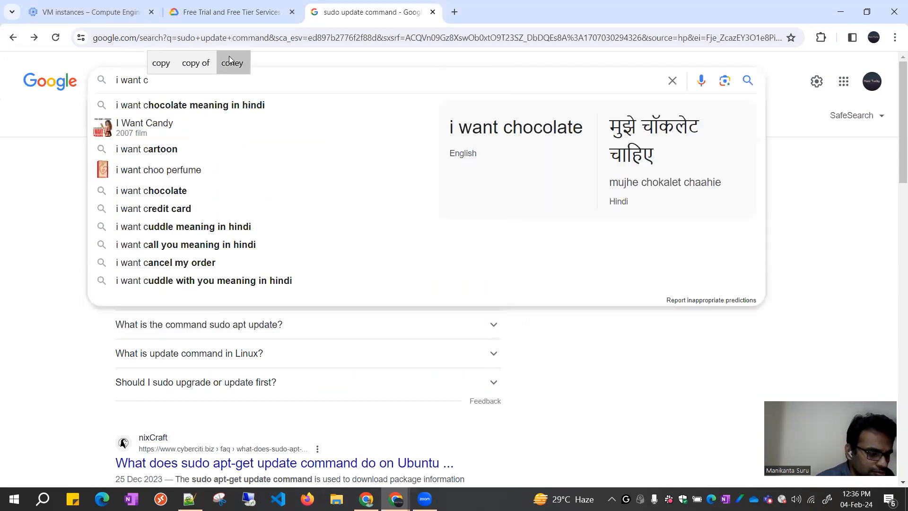
{"action": "type", "text": "reat si"}
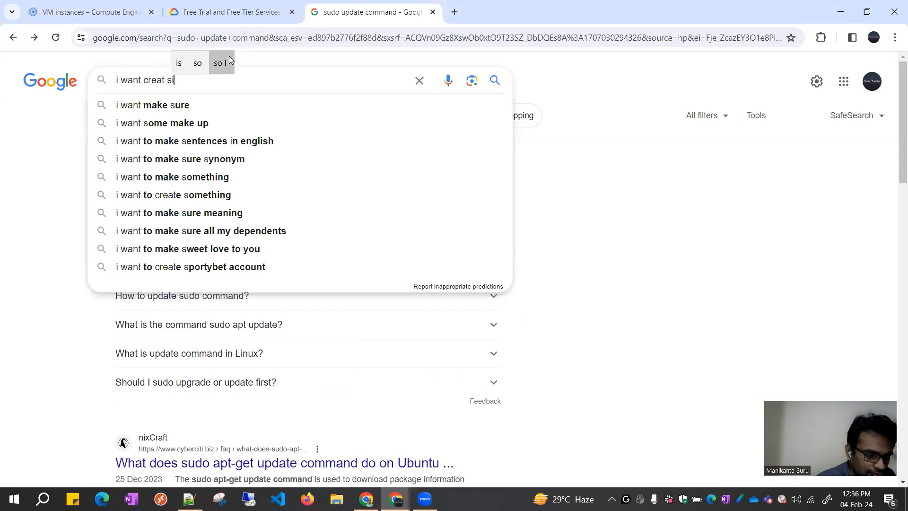
{"action": "type", "text": "m"}
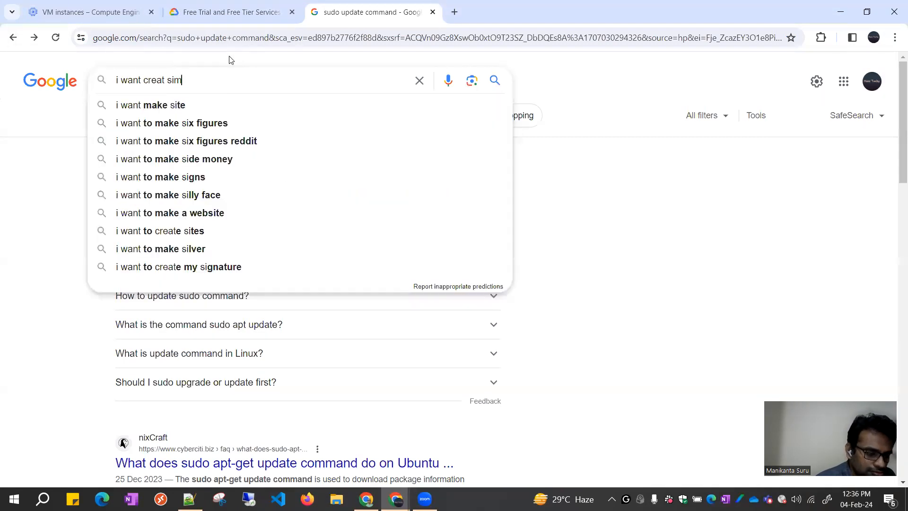
{"action": "type", "text": "ple web site in"}
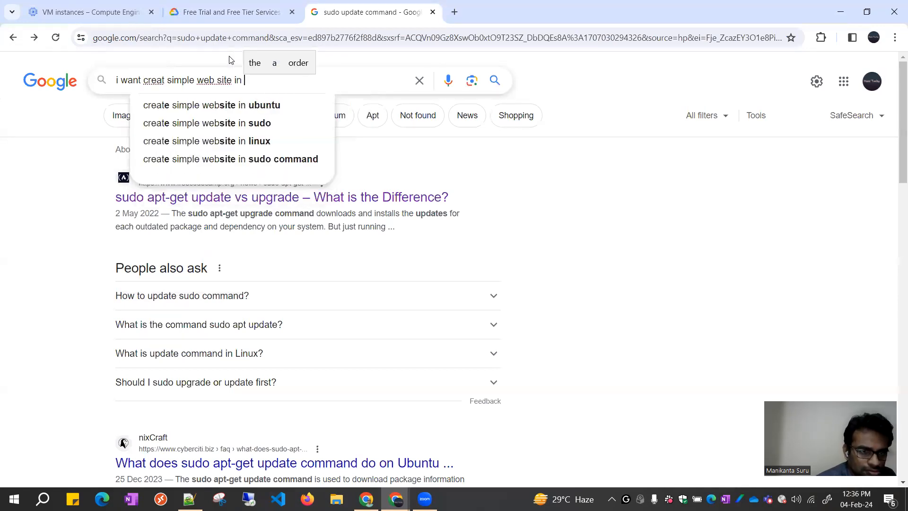
{"action": "key", "text": "Down"}
{"action": "key", "text": "Return"}
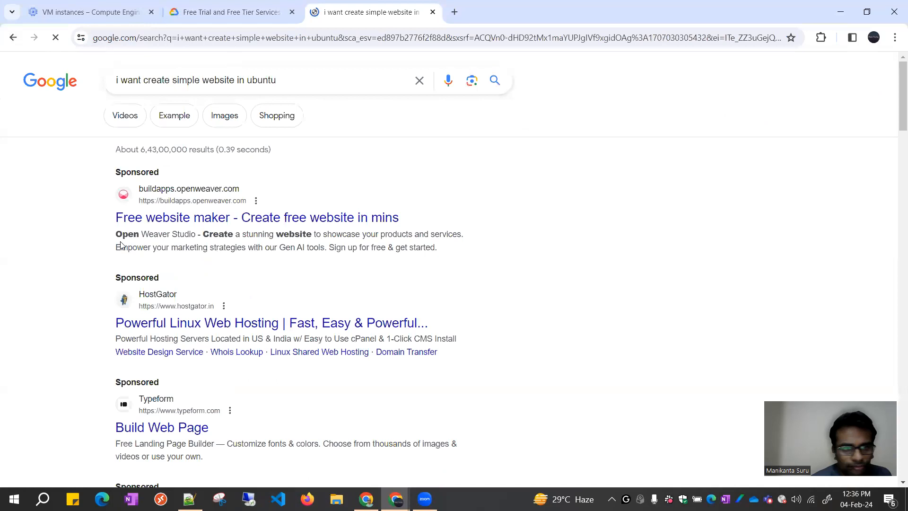
{"action": "left_click", "coordinate": [197, 332]}
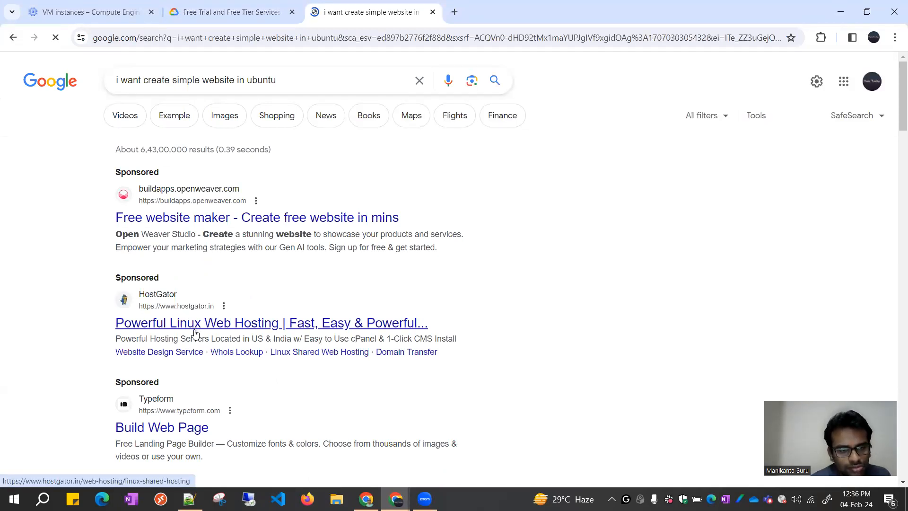
{"action": "scroll", "coordinate": [238, 280], "scroll_direction": "down", "scroll_amount": 6}
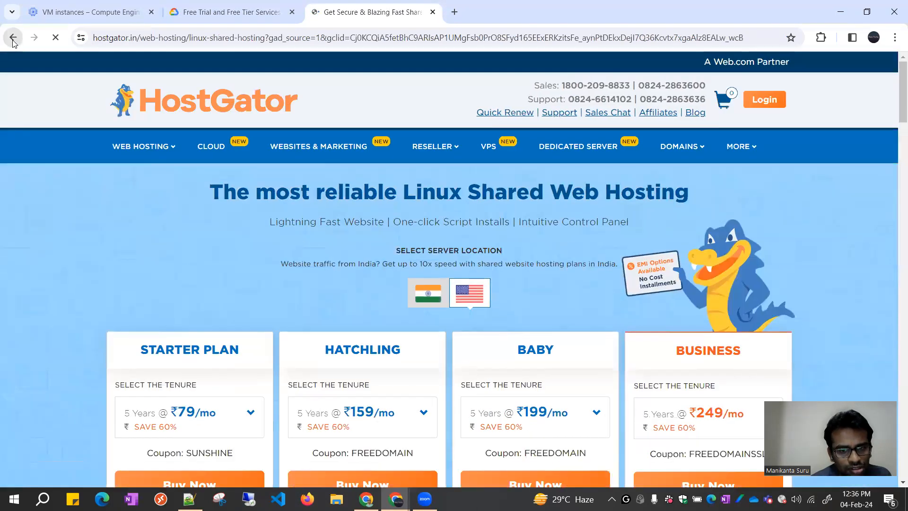
{"action": "left_click", "coordinate": [13, 38]}
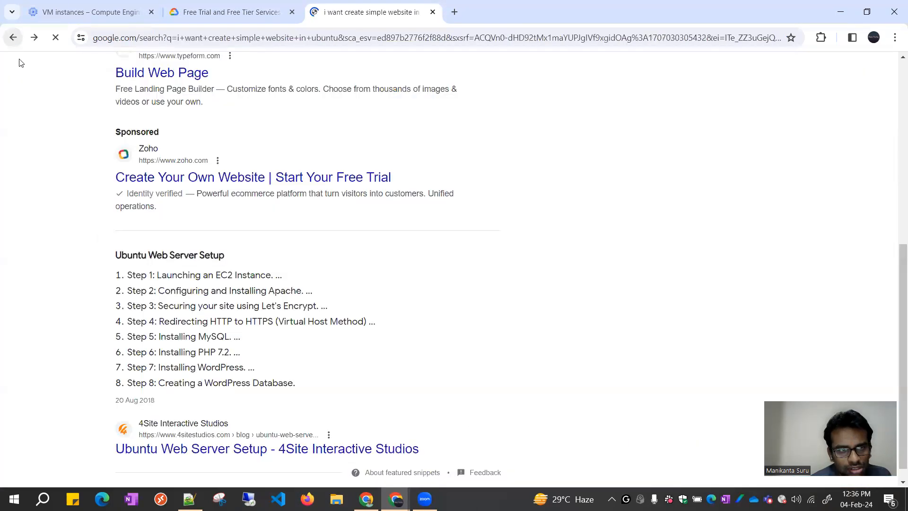
Step: Look through the search results for Ubuntu website guides and expand the question "How do I host a simple website on Ubuntu?"
{"action": "scroll", "coordinate": [156, 199], "scroll_direction": "down", "scroll_amount": 4}
{"action": "scroll", "coordinate": [157, 196], "scroll_direction": "down", "scroll_amount": 2}
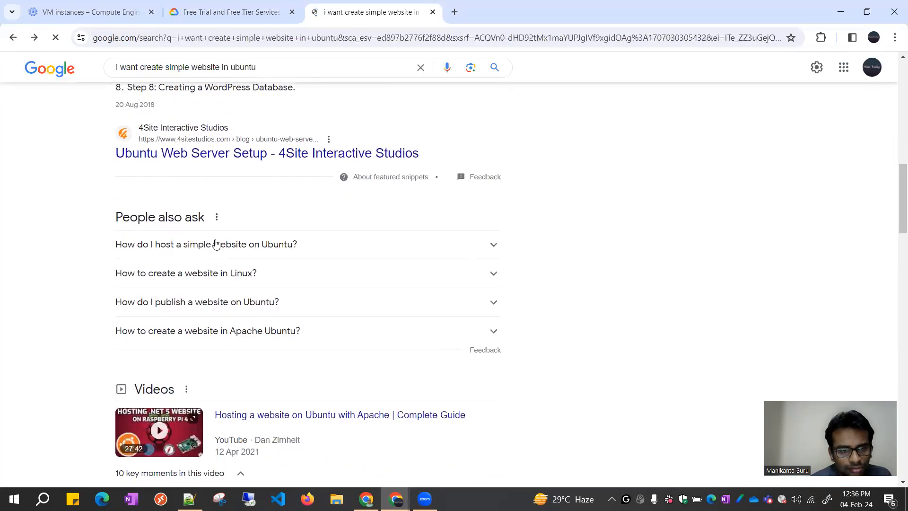
{"action": "left_click", "coordinate": [214, 244]}
{"action": "scroll", "coordinate": [198, 222], "scroll_direction": "down", "scroll_amount": 8}
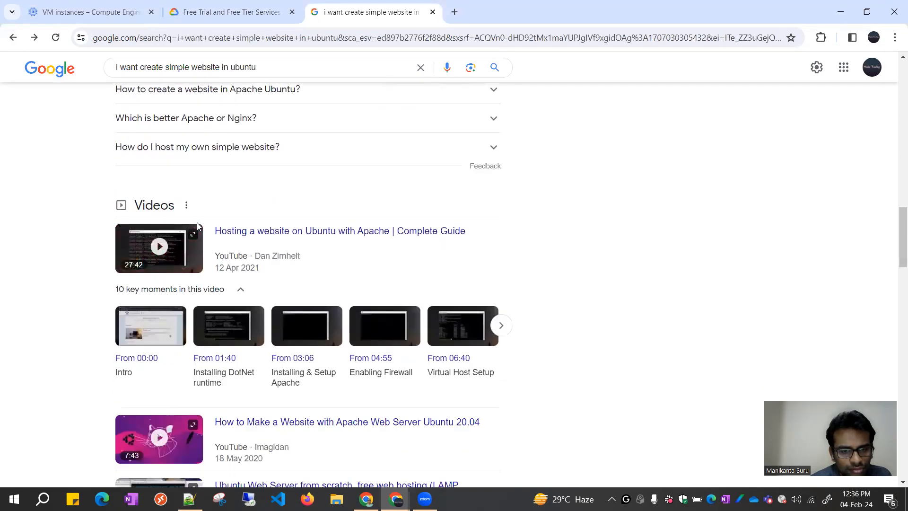
{"action": "scroll", "coordinate": [196, 222], "scroll_direction": "up", "scroll_amount": 15}
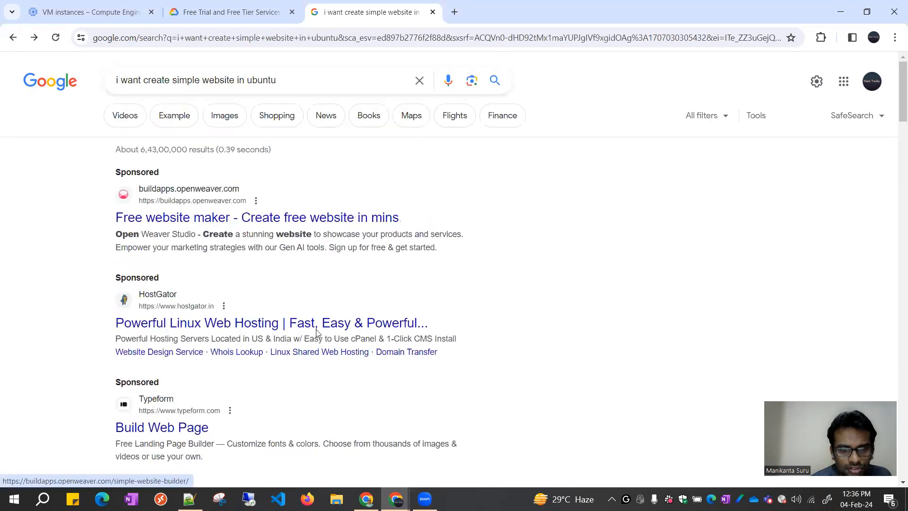
Step: Switch to the other Chrome window, which has the AWS Community profile page open
{"action": "left_click", "coordinate": [366, 499]}
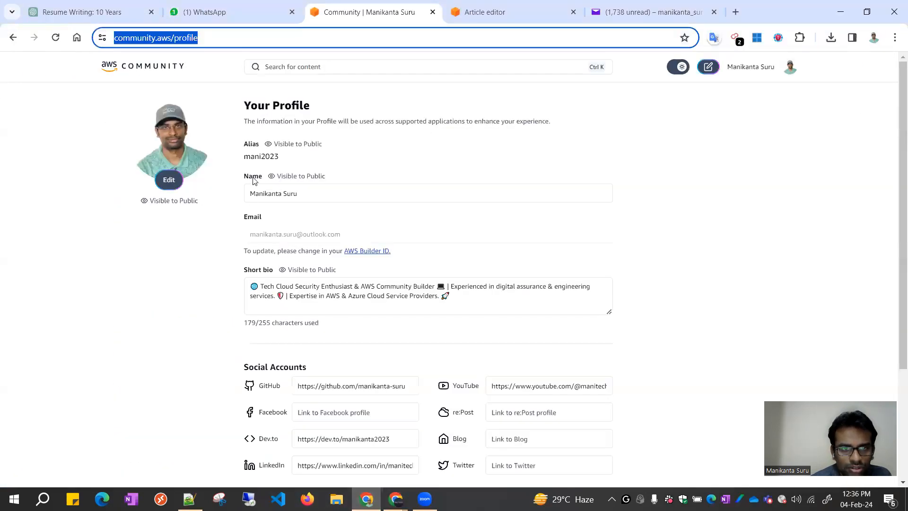